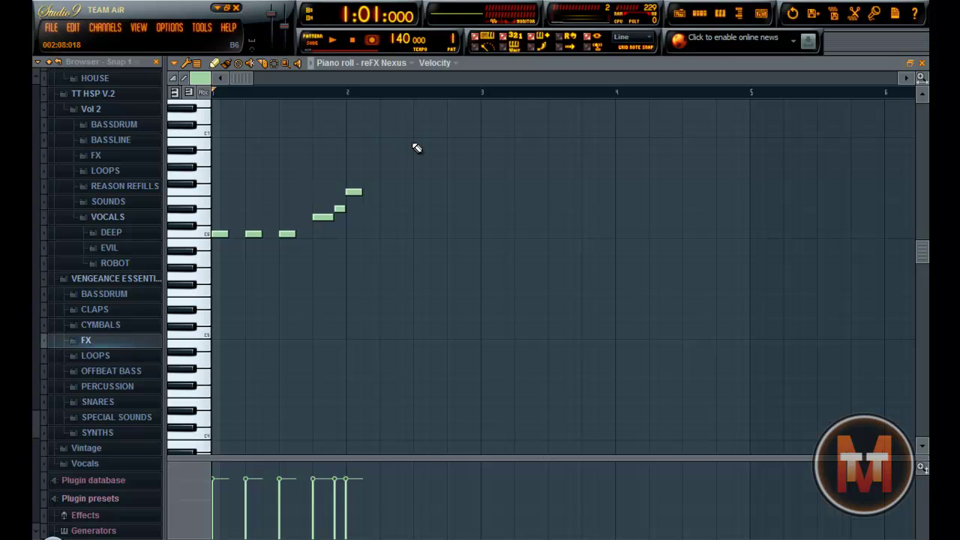
# Set the piano roll snapping to Line and add F6 notes on beats 2, 3 and 4 of bar 2
pyautogui.click(334, 41)
pyautogui.click(201, 77)
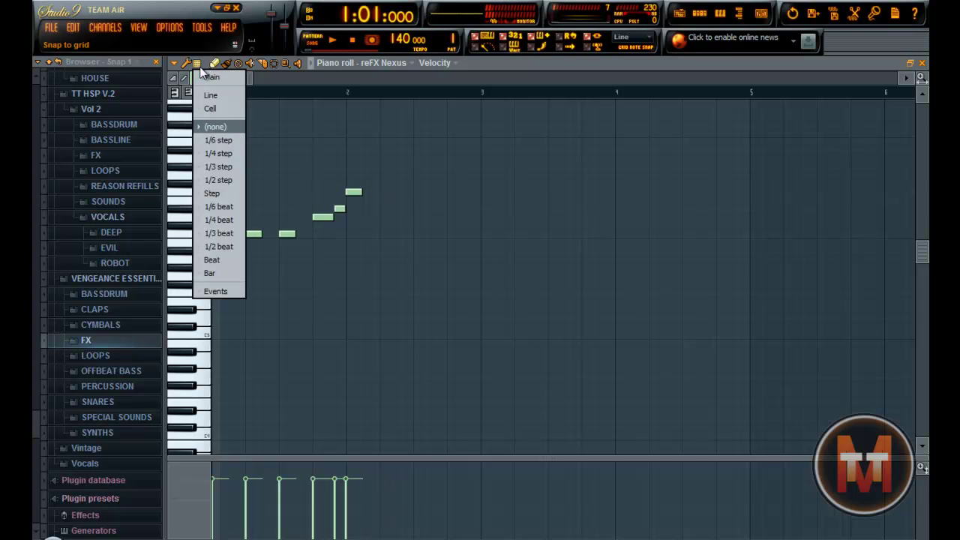
pyautogui.click(210, 91)
pyautogui.click(387, 195)
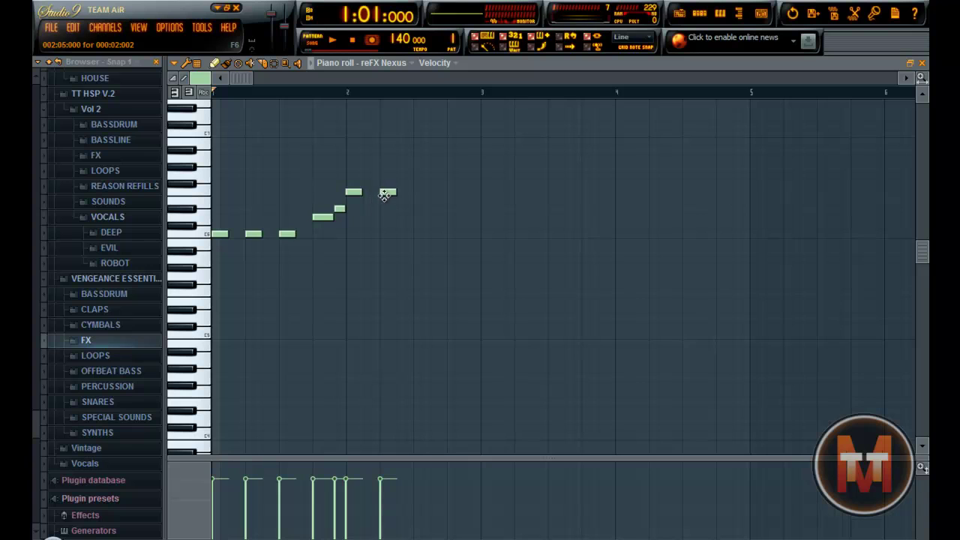
pyautogui.click(418, 195)
pyautogui.click(452, 194)
# Turn piano roll snapping off and add a shortened D#6 note just before the start of bar 3
pyautogui.click(198, 66)
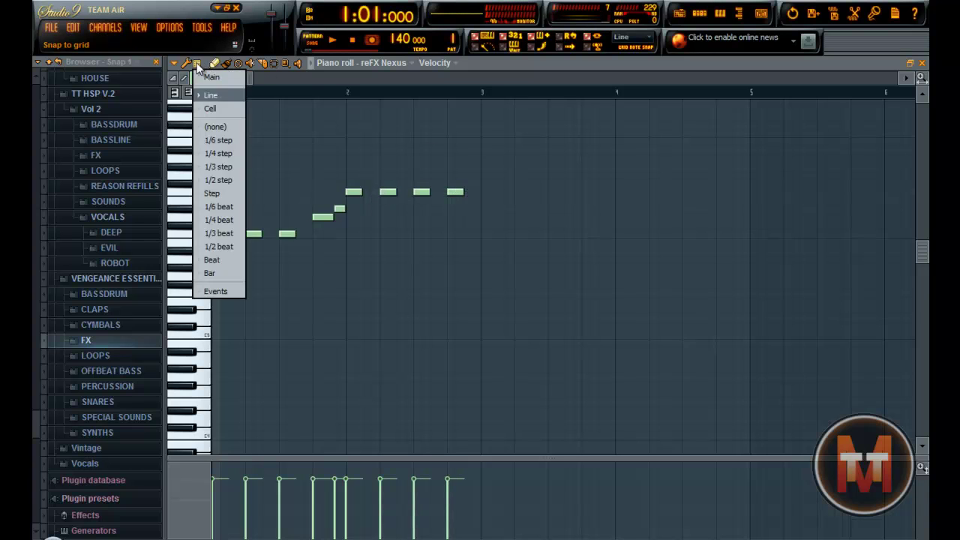
pyautogui.click(218, 126)
pyautogui.click(475, 204)
pyautogui.rightClick(473, 202)
pyautogui.click(477, 210)
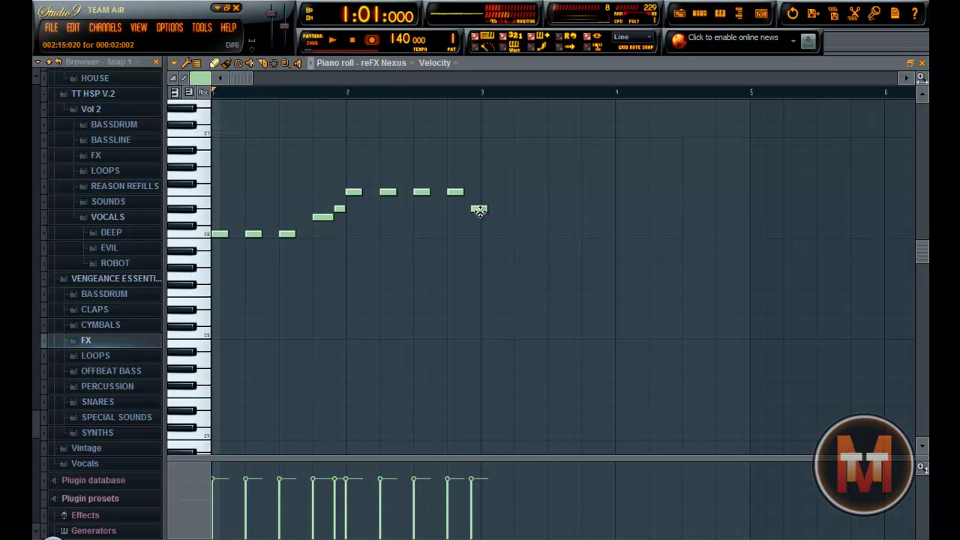
pyautogui.moveTo(487, 210); pyautogui.dragTo(477, 211)
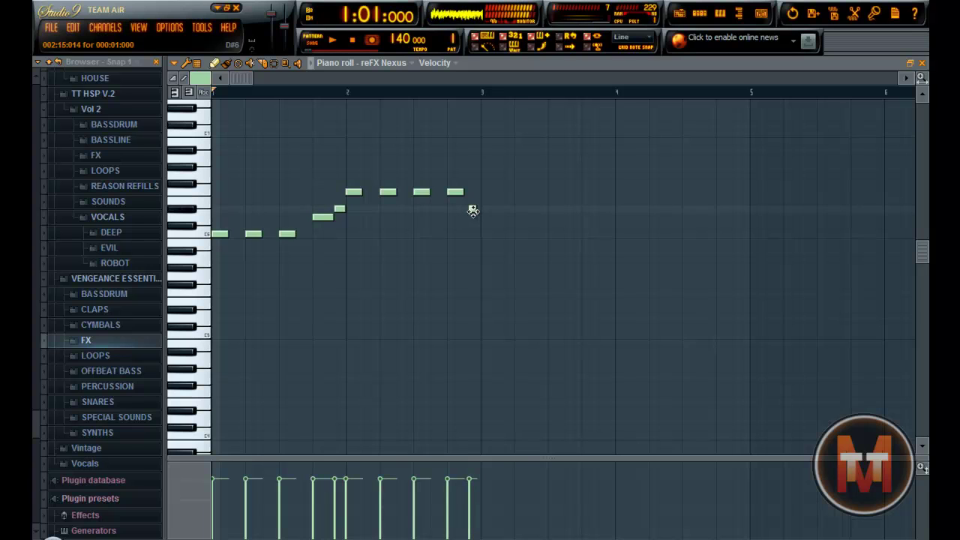
# With snapping set back to Line, add a two-step D6 note at the start of bar 3 and play the melody
pyautogui.click(484, 218)
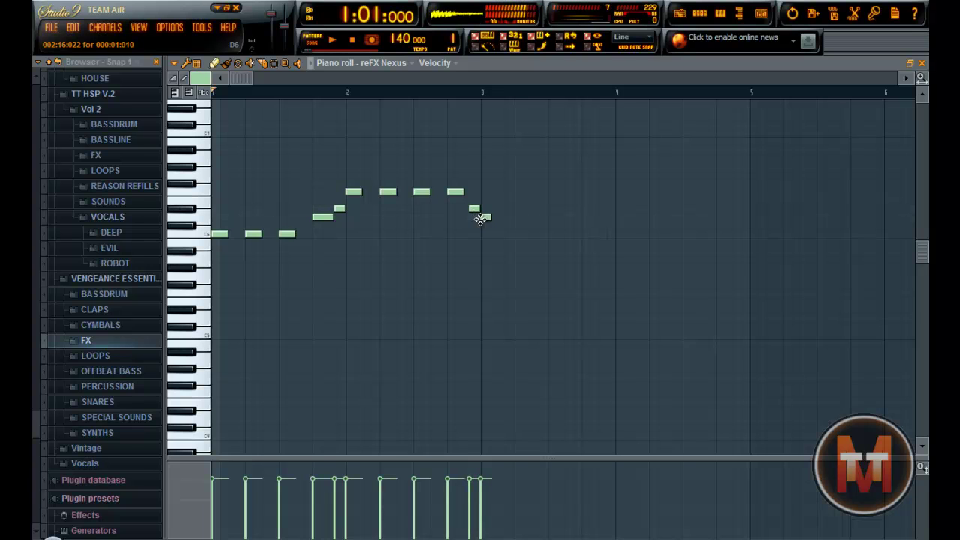
pyautogui.click(486, 218)
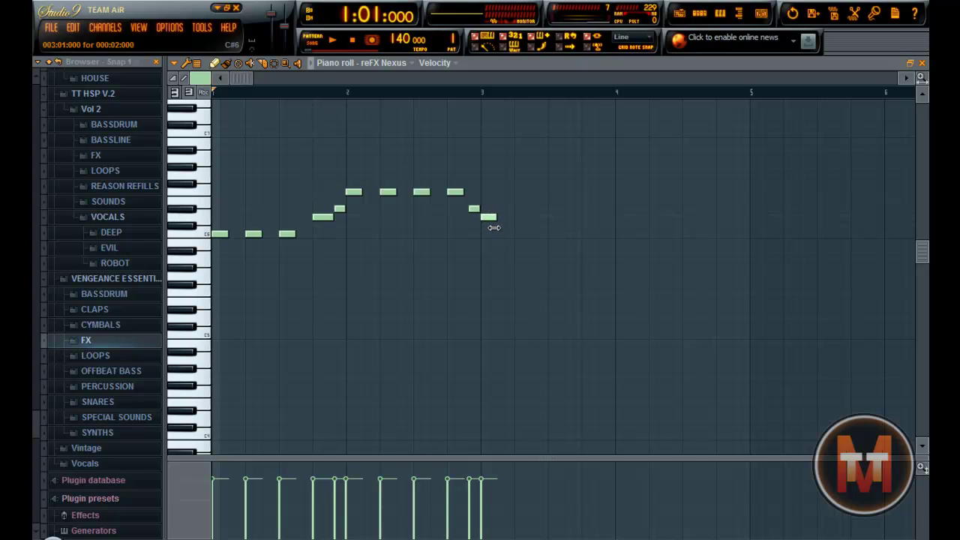
pyautogui.click(199, 78)
pyautogui.click(194, 79)
pyautogui.press('space')
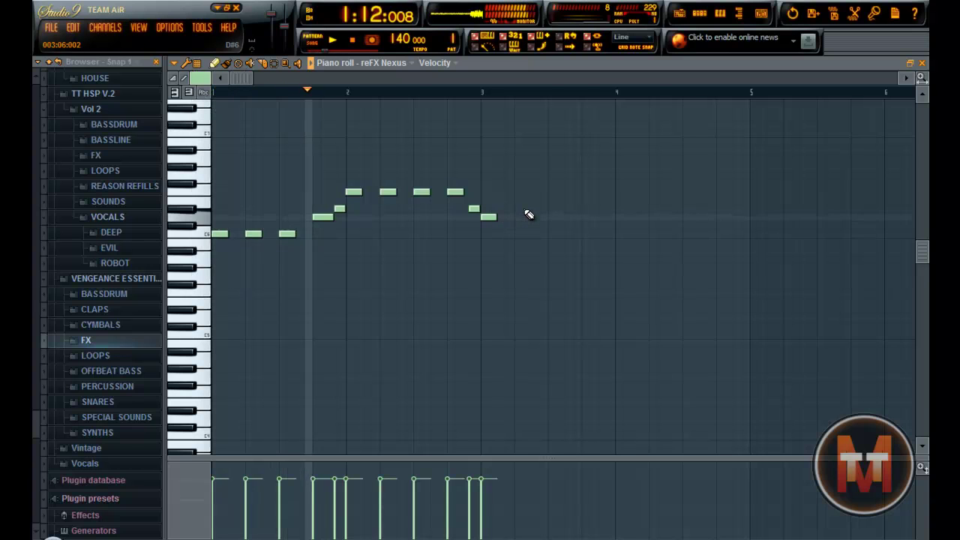
pyautogui.press('space')
# Add D6, D#6 and F6 notes on beats 2, 3 and 4 of bar 3, then a D#6 at 3:15, and play the melody
pyautogui.click(520, 216)
pyautogui.click(546, 209)
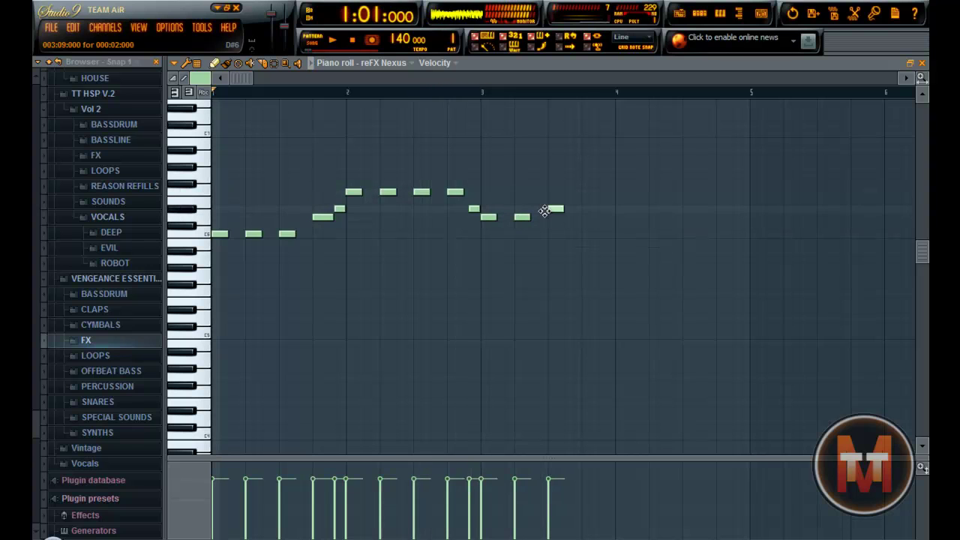
pyautogui.click(585, 192)
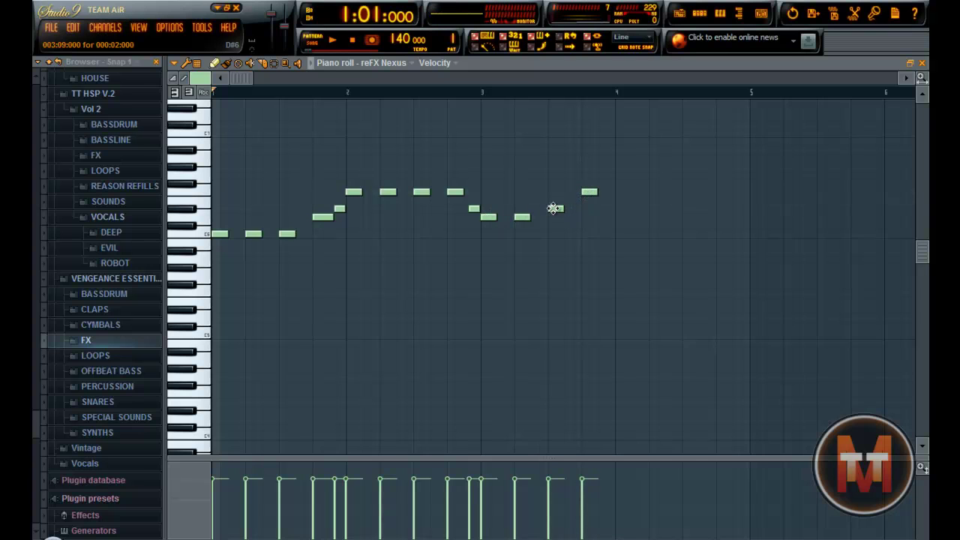
pyautogui.click(599, 208)
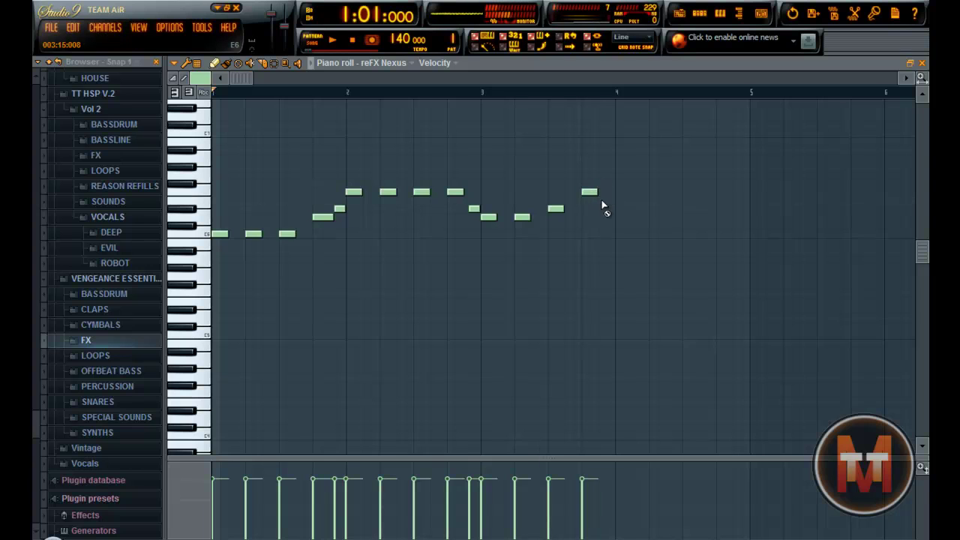
pyautogui.moveTo(604, 210)
pyautogui.mouseDown()
pyautogui.moveTo(604, 200)
pyautogui.moveTo(605, 207)
pyautogui.mouseUp()
pyautogui.press('space')
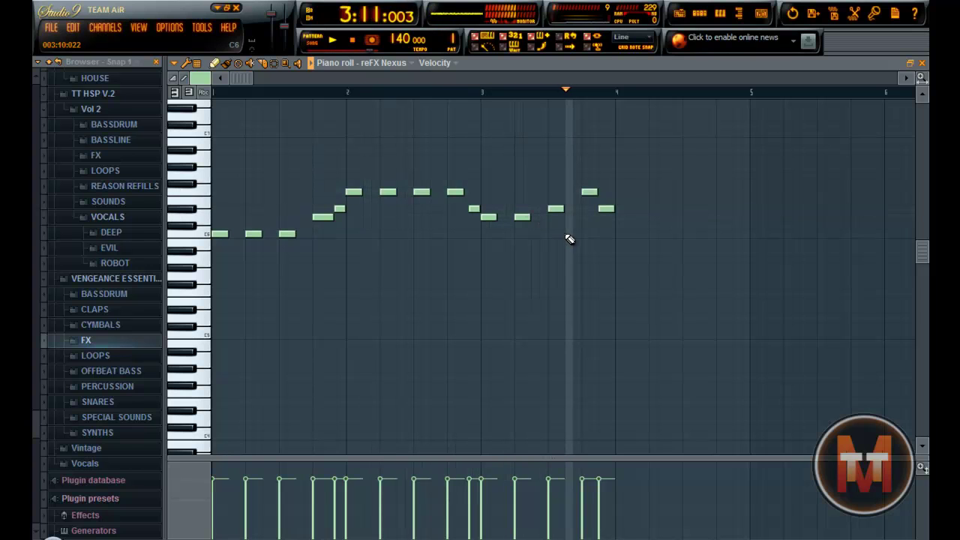
pyautogui.press('space')
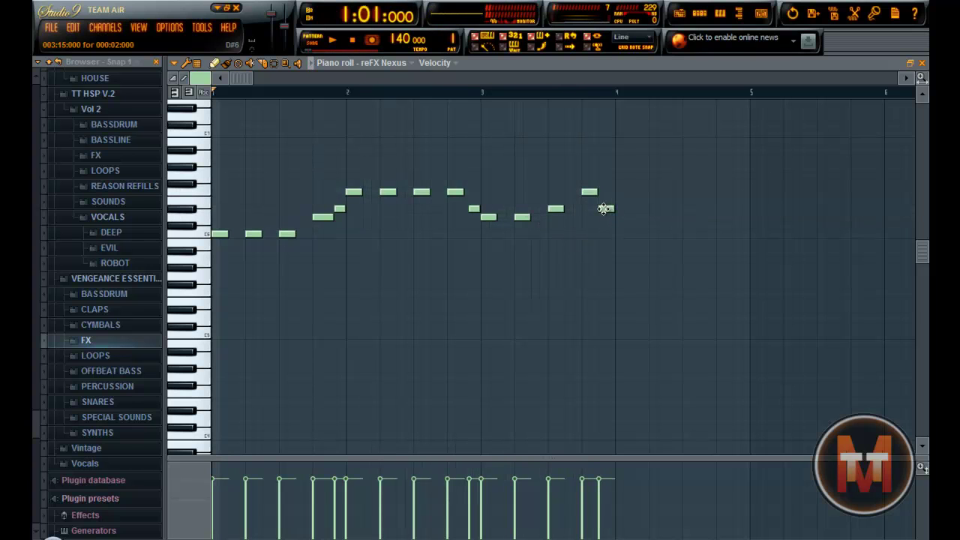
# Shorten the last D#6 note to one step and add one-step D6 and C6 notes at 3:16 and 4:01
pyautogui.moveTo(611, 211); pyautogui.dragTo(605, 211)
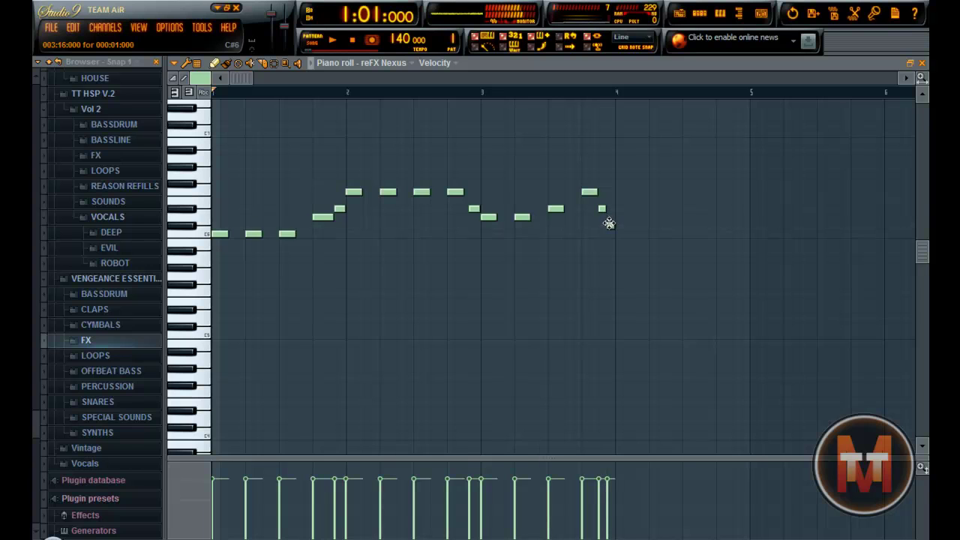
pyautogui.click(610, 217)
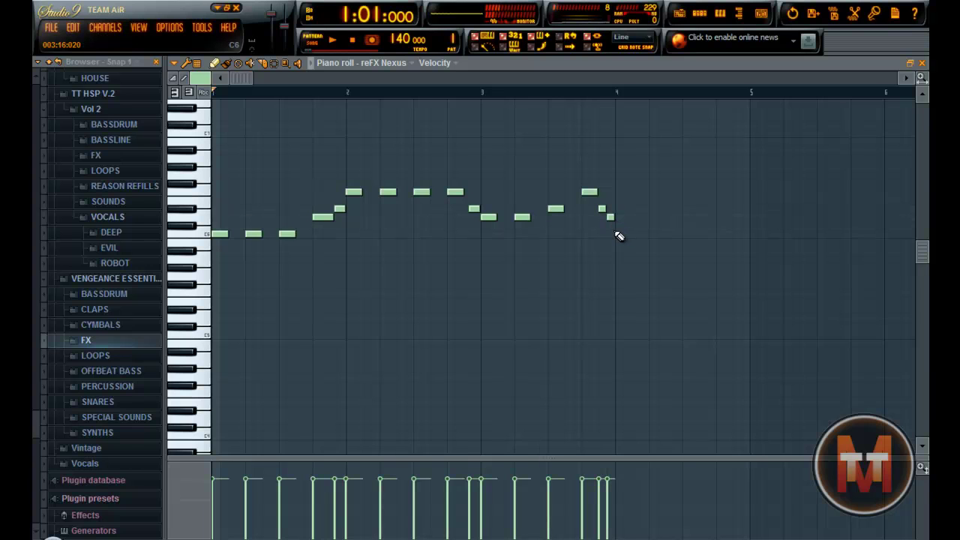
pyautogui.click(618, 234)
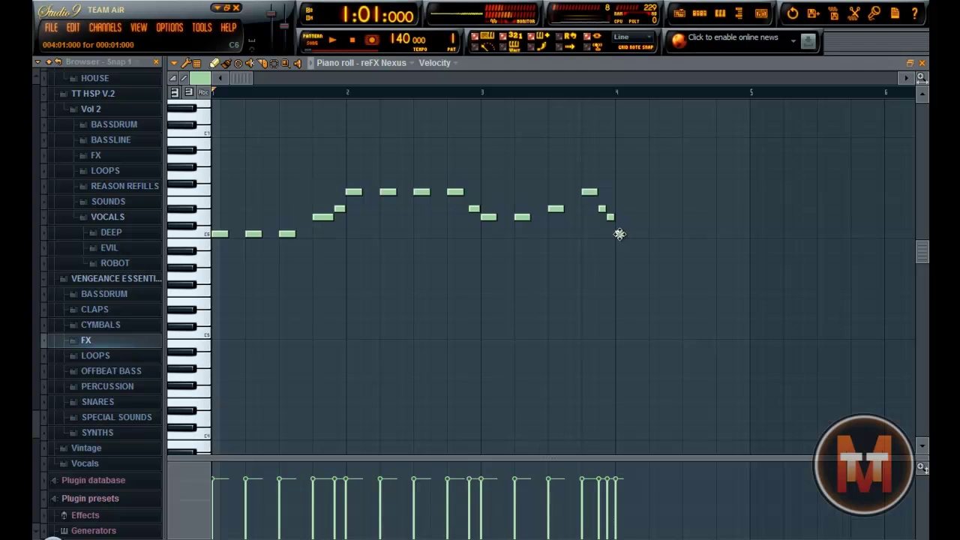
# Raise the project tempo to 143 BPM and play the melody at the new speed
pyautogui.press('space')
pyautogui.click(361, 43)
pyautogui.moveTo(405, 39); pyautogui.dragTo(395, 32)
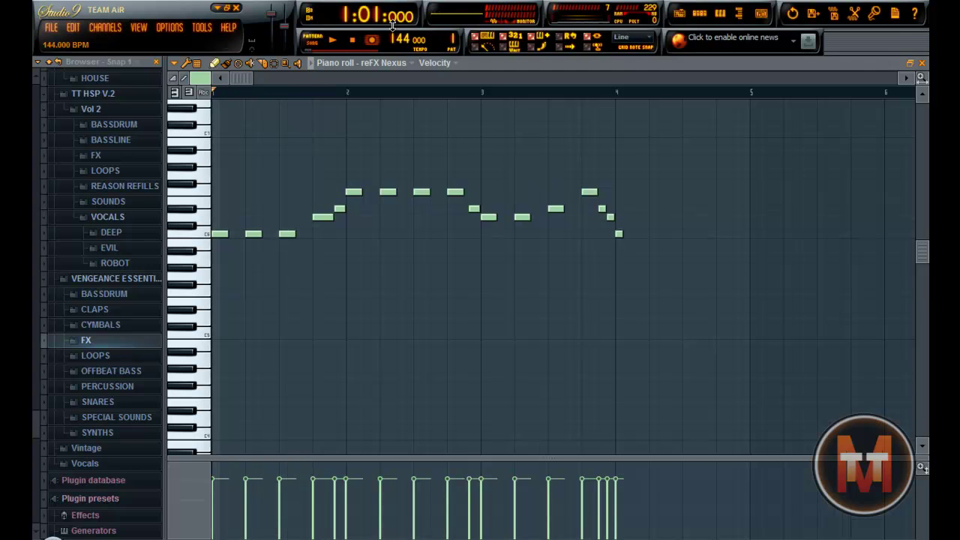
pyautogui.press('space')
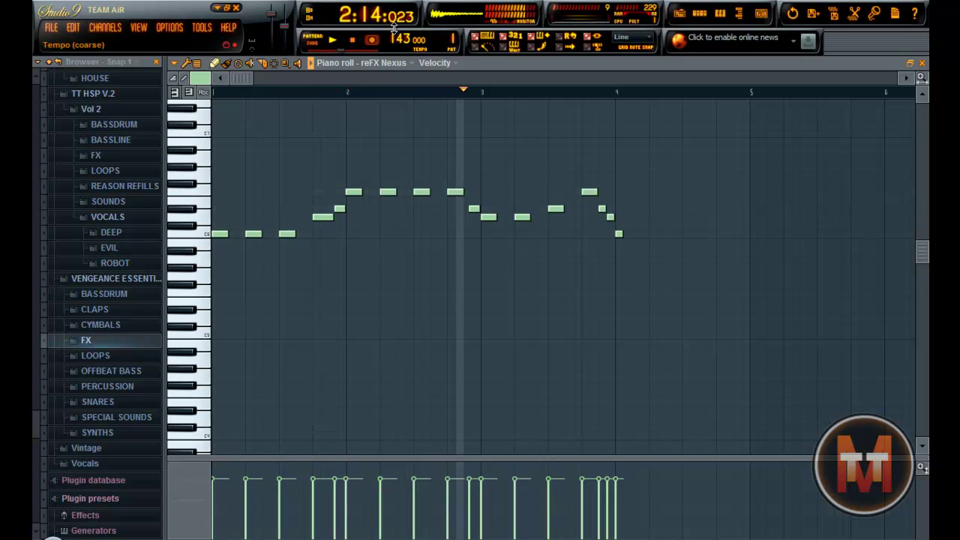
pyautogui.press('space')
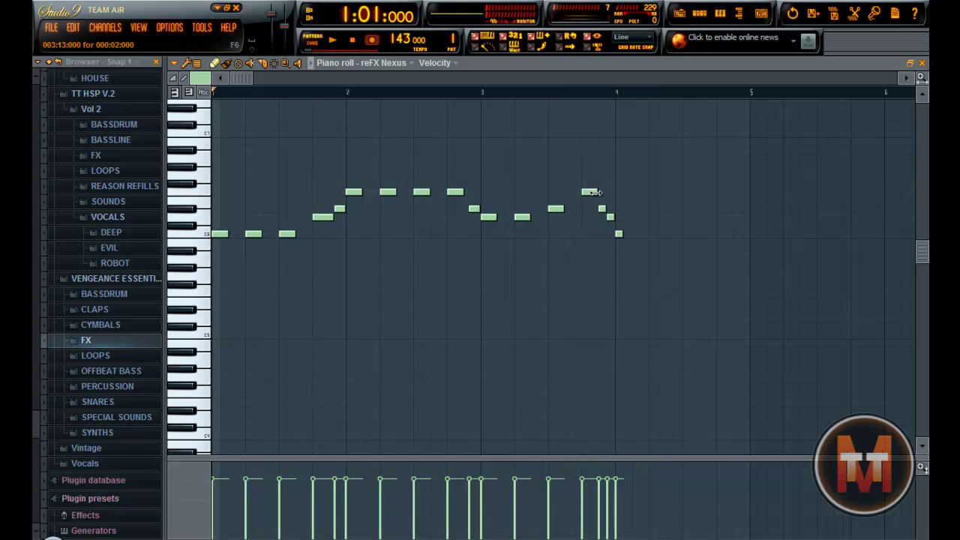
# Turn snapping off, trim the last F6 note, shift the three short notes after it slightly earlier and play the melody
pyautogui.click(197, 78)
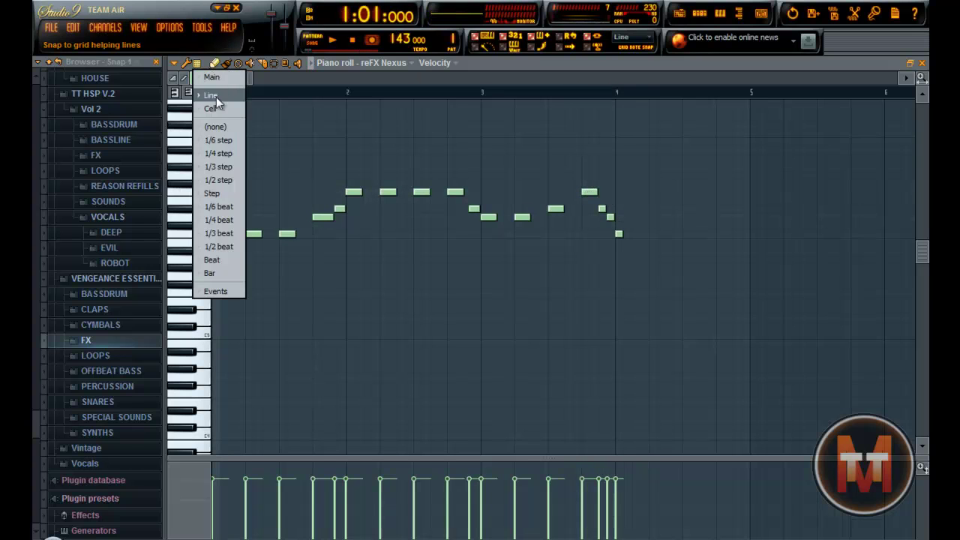
pyautogui.click(215, 126)
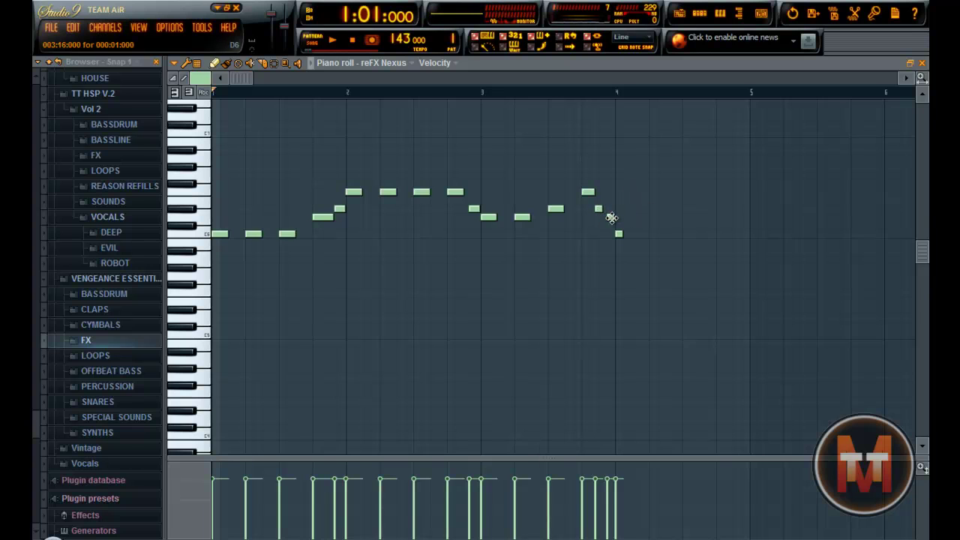
pyautogui.press('space')
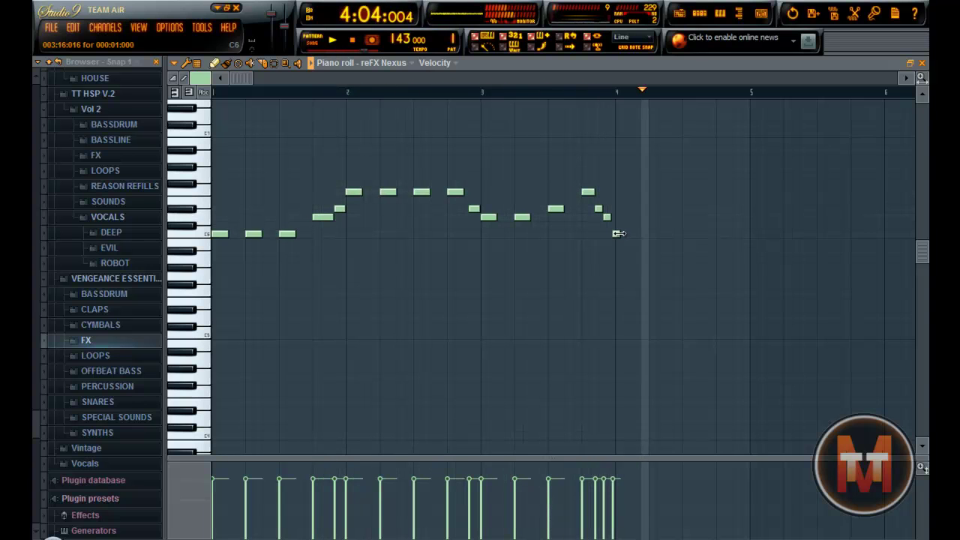
pyautogui.press('space')
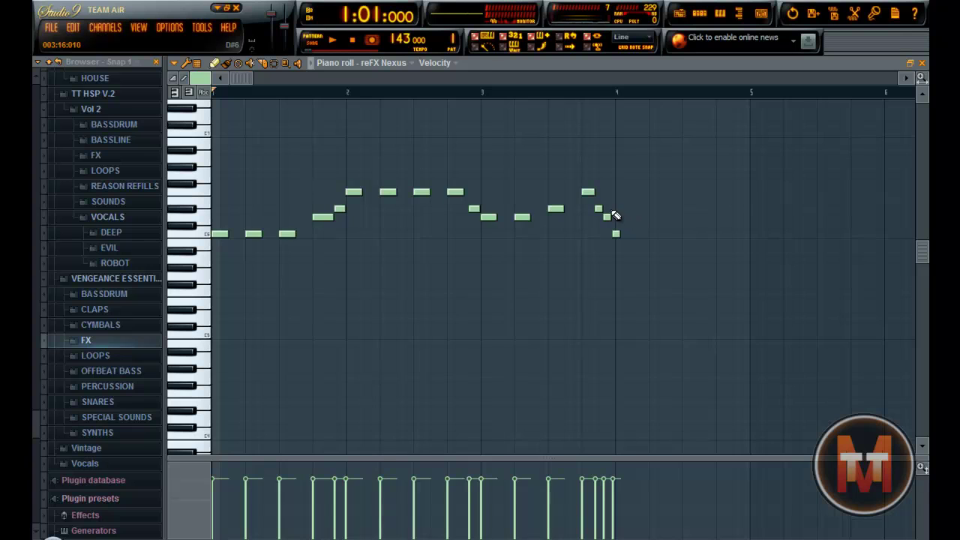
# Nudge the closing D6 and C6 notes around bar 4 slightly earlier and play the melody to check the timing
pyautogui.scroll(2, 623, 217)
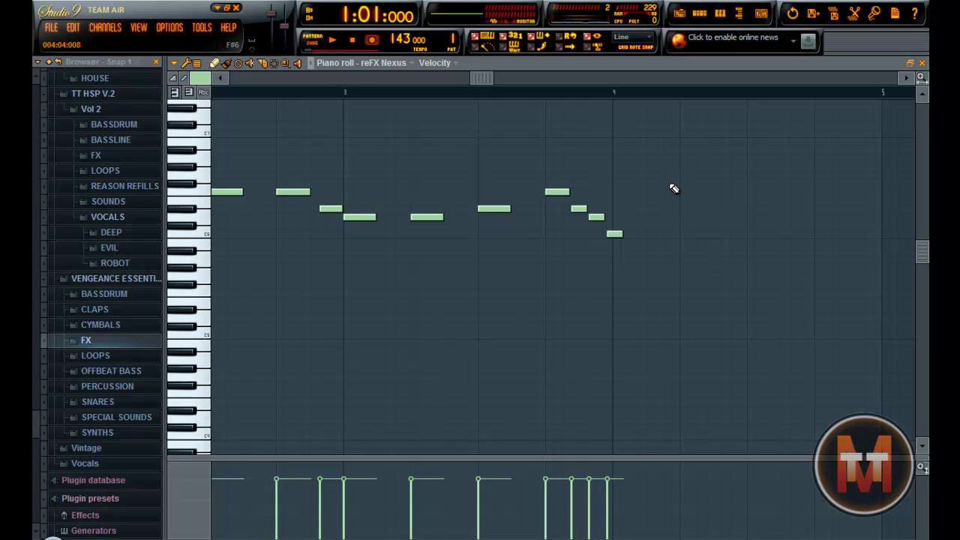
pyautogui.click(197, 63)
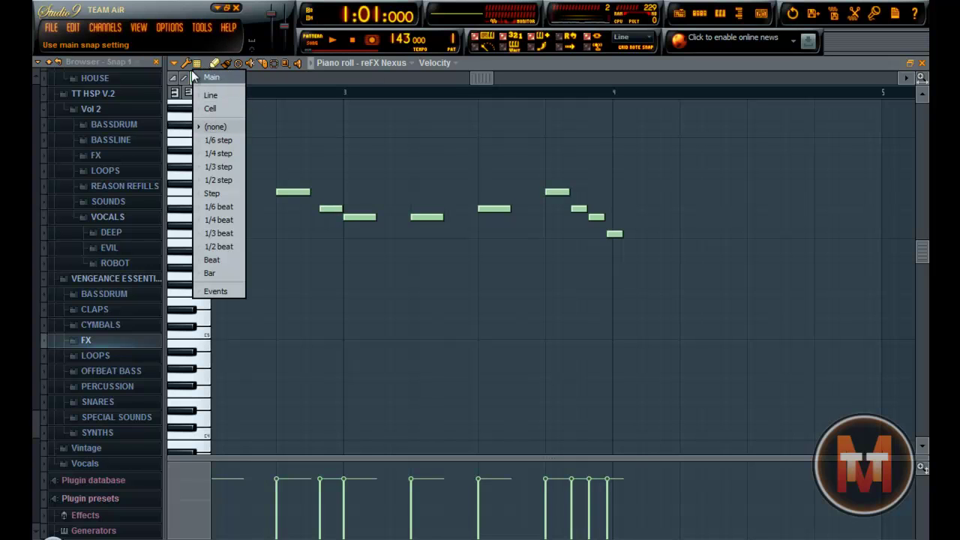
pyautogui.click(490, 67)
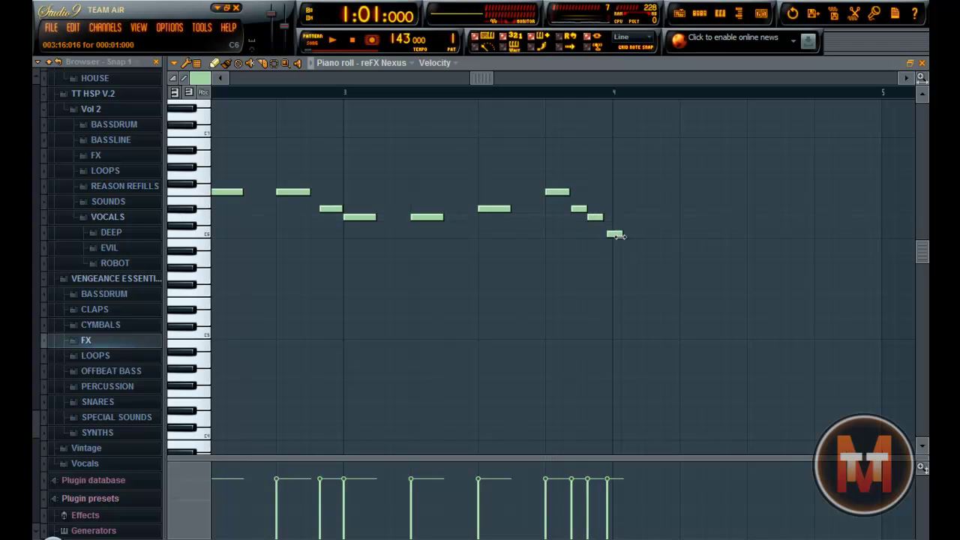
pyautogui.moveTo(615, 236); pyautogui.dragTo(611, 235)
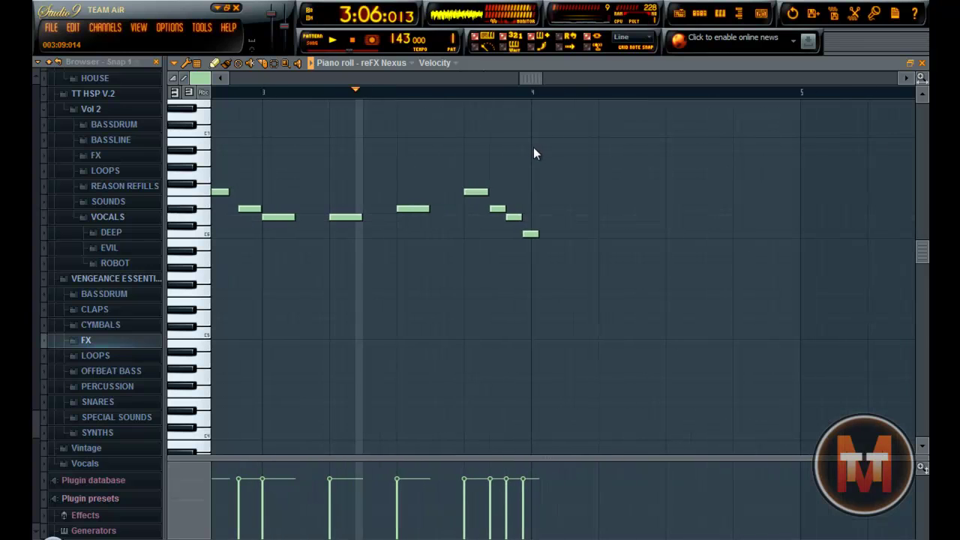
pyautogui.press('space')
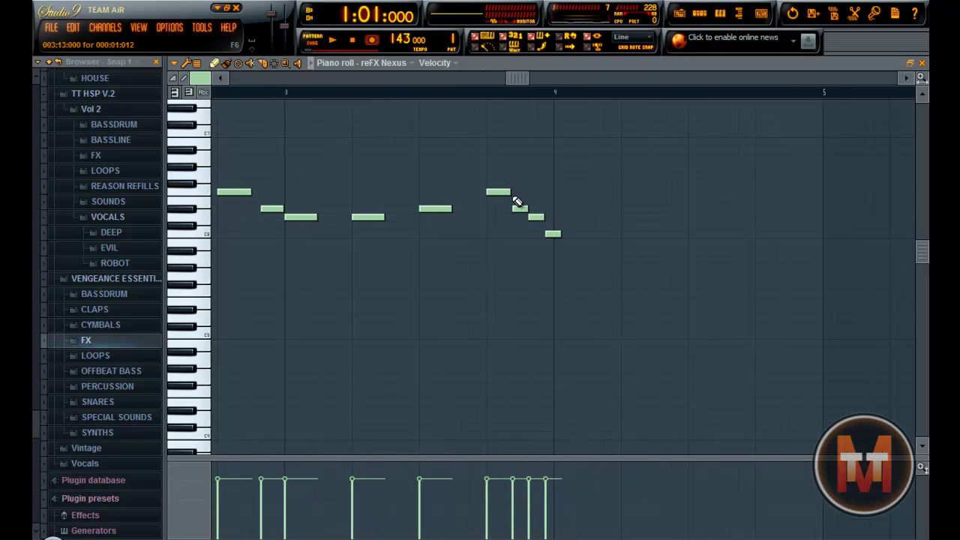
# Move the closing D6 note slightly later and the final C6 to 3:16:014, and audition the result
pyautogui.moveTo(554, 234); pyautogui.dragTo(536, 218)
pyautogui.press('space')
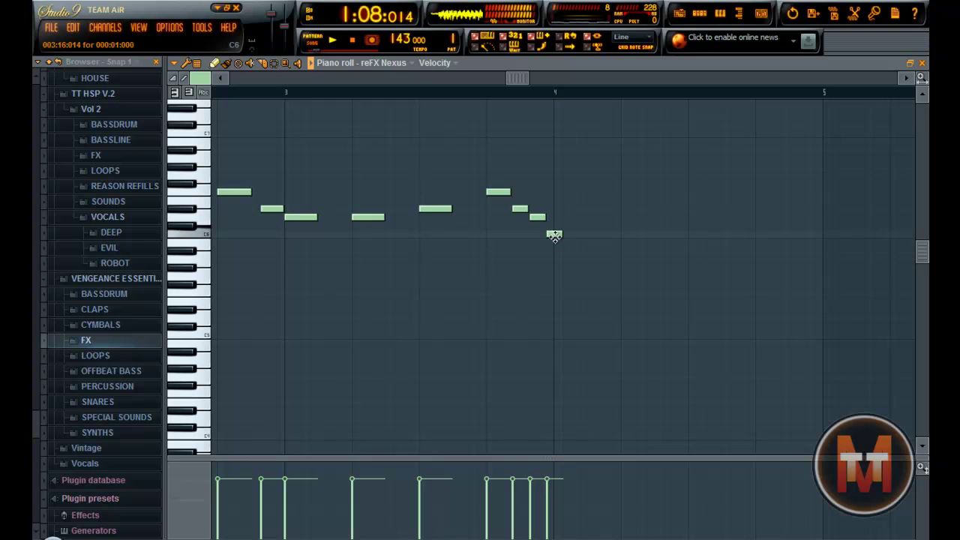
pyautogui.press('space')
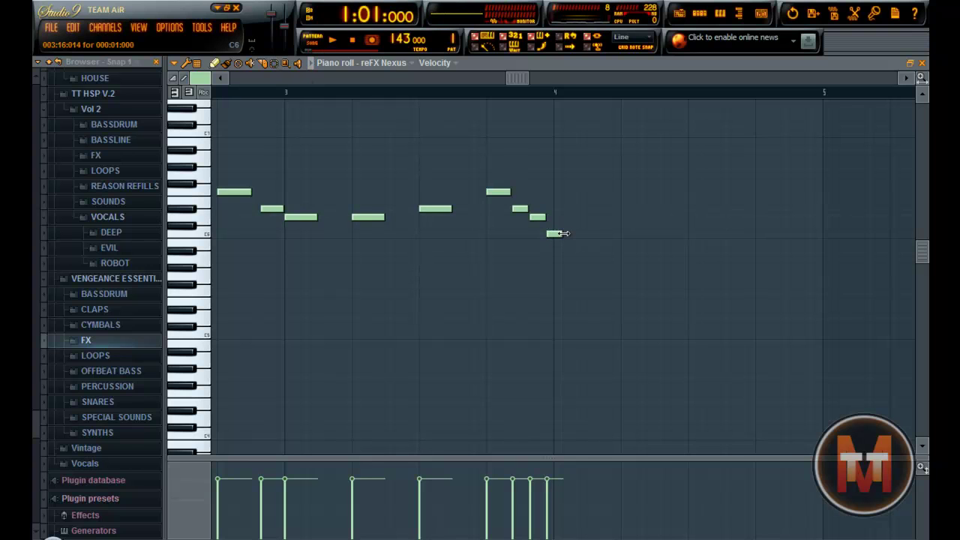
pyautogui.click(197, 64)
pyautogui.click(210, 109)
pyautogui.press('space')
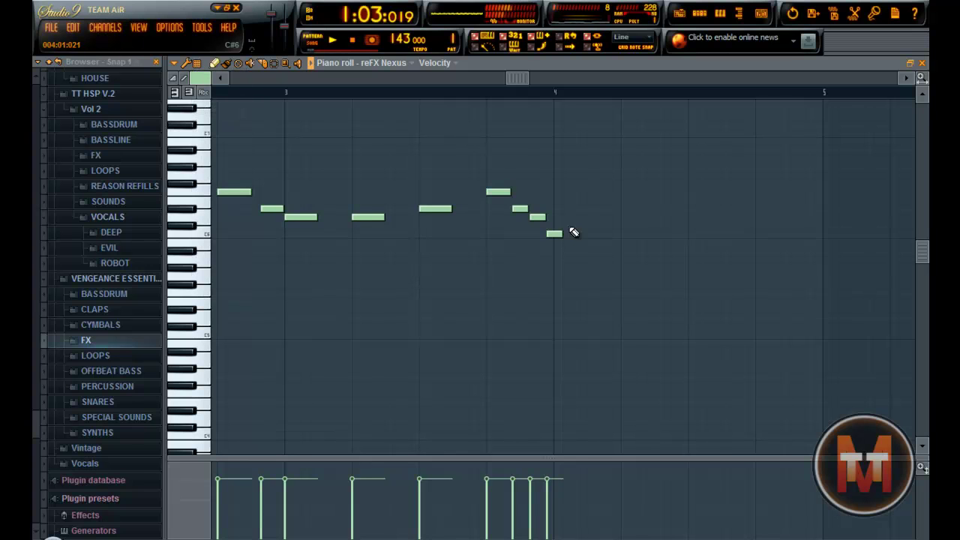
pyautogui.click(197, 64)
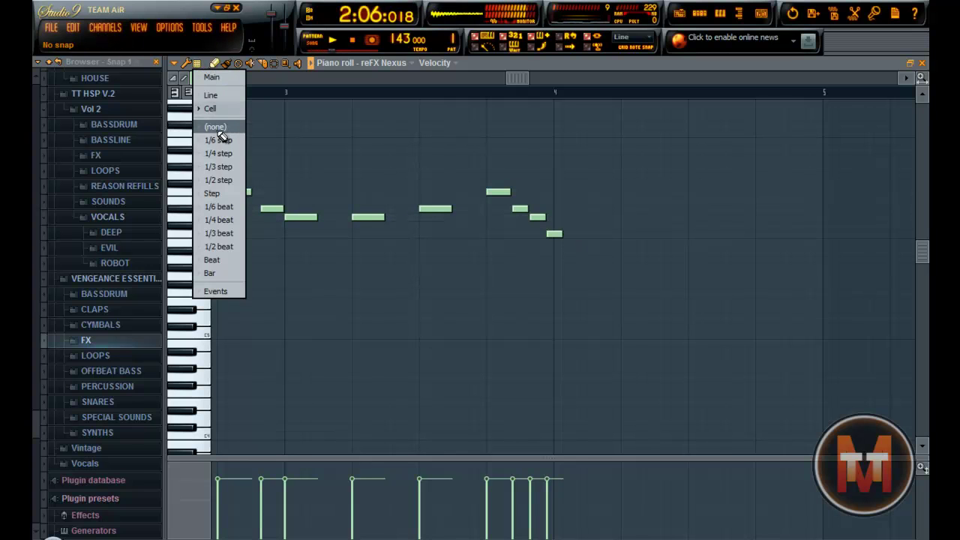
pyautogui.click(221, 125)
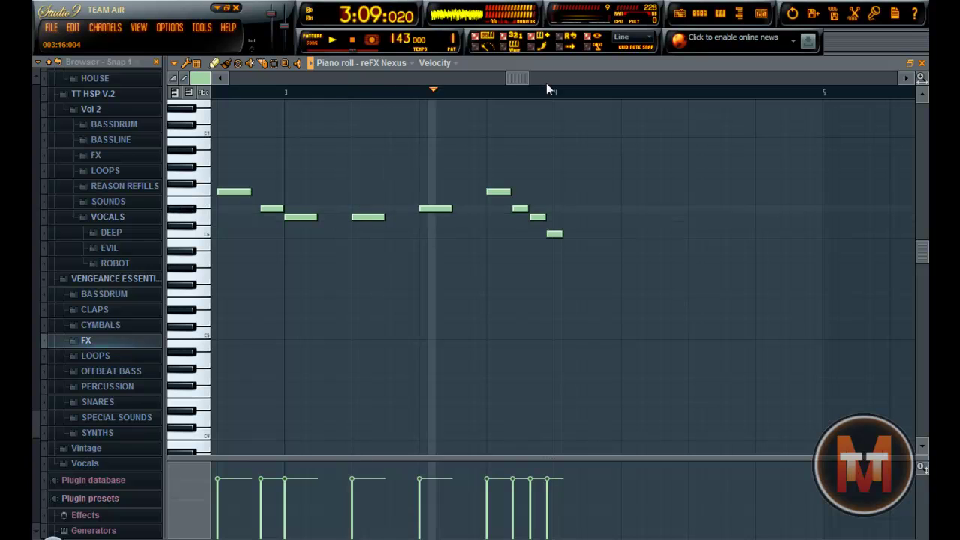
pyautogui.press('space')
# Move the final C6 note slightly later and play the ending from around beat 2 of bar 3
pyautogui.moveTo(554, 235); pyautogui.dragTo(557, 234)
pyautogui.click(357, 94)
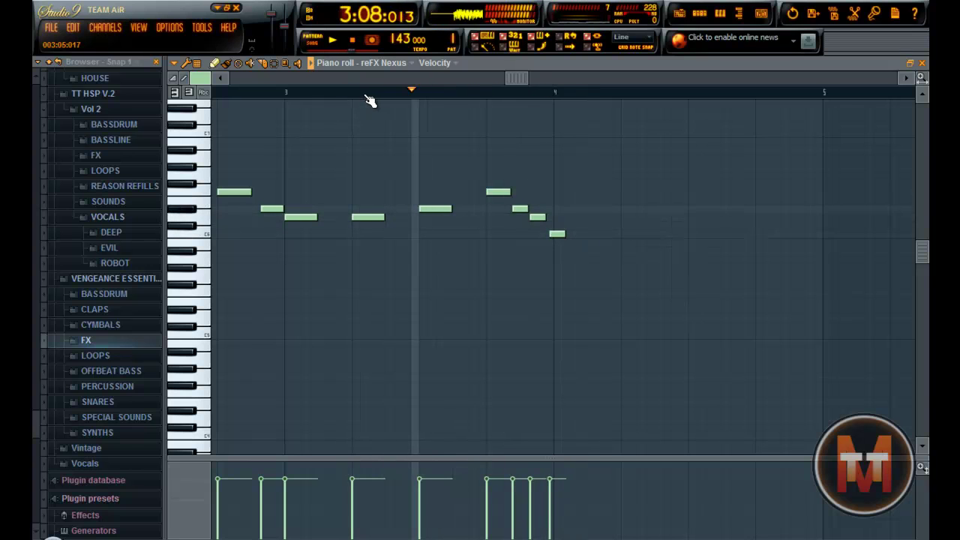
pyautogui.press('space')
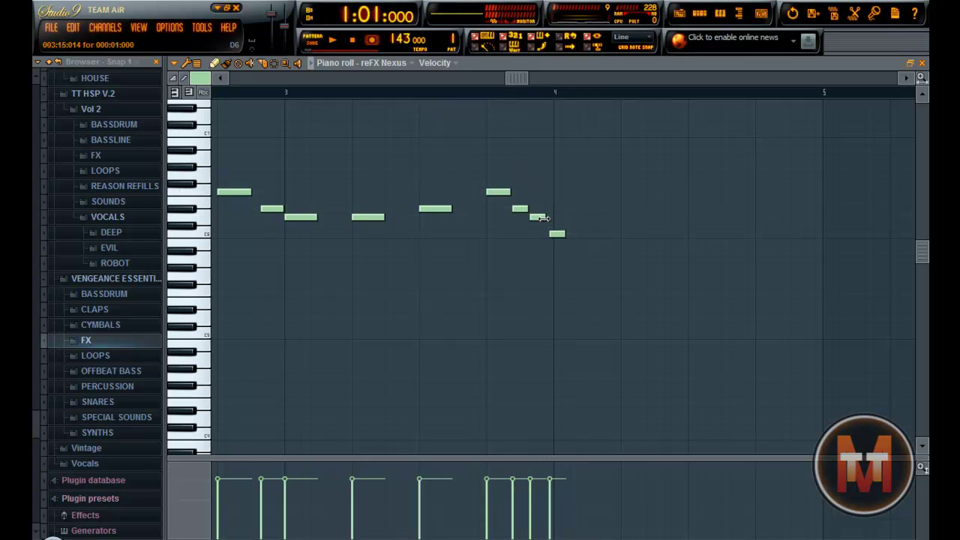
# Play the ending from around beat 2 of bar 3, then try another C6 note early in bar 4, audition it and remove it
pyautogui.click(358, 94)
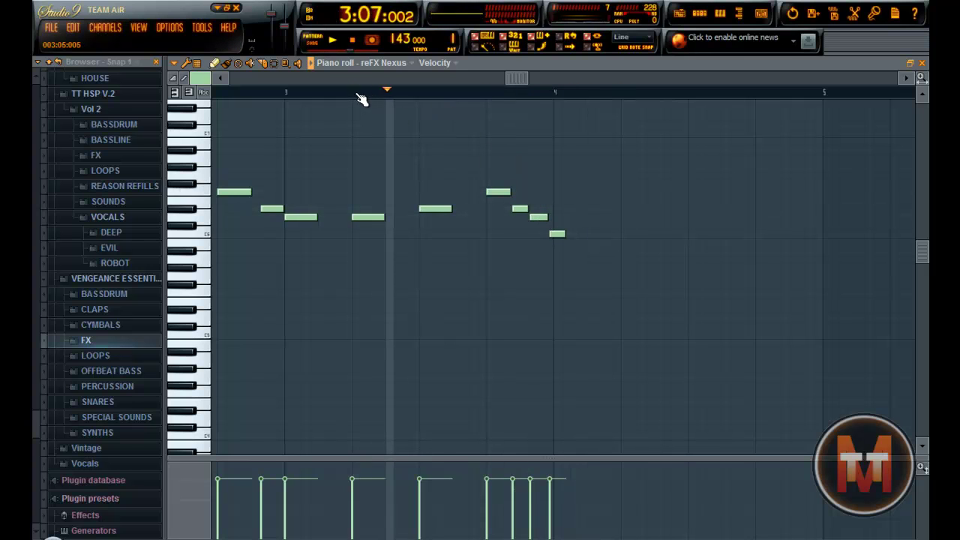
pyautogui.press('space')
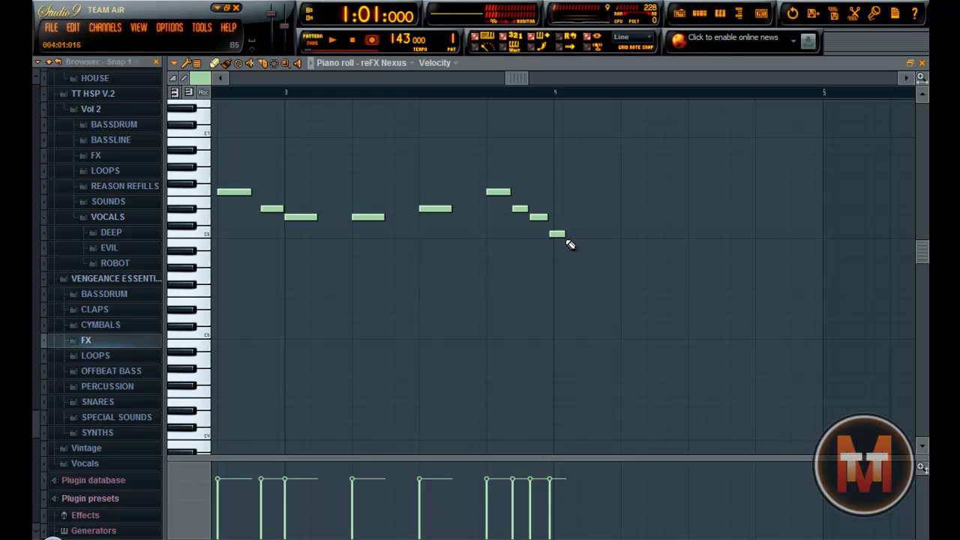
pyautogui.click(580, 234)
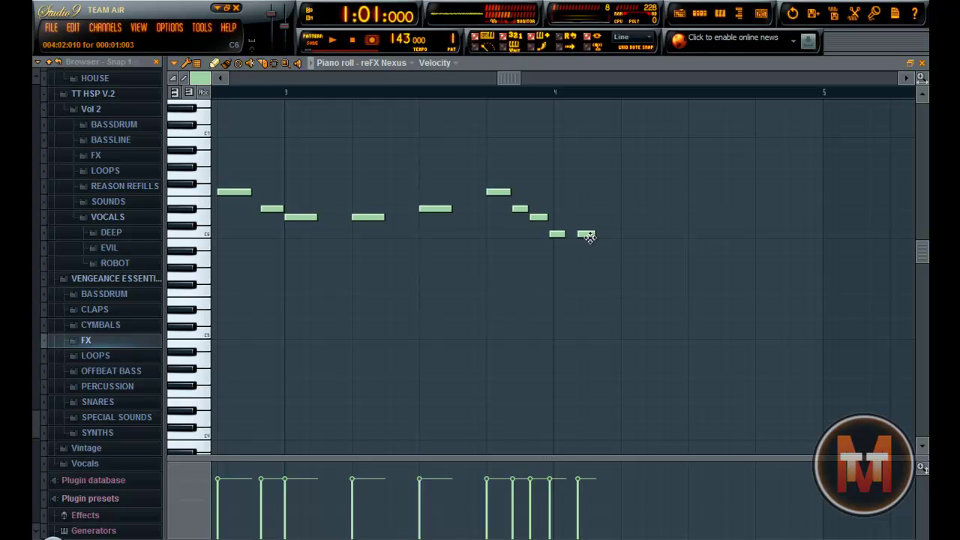
pyautogui.moveTo(578, 236); pyautogui.dragTo(581, 235)
pyautogui.press('space')
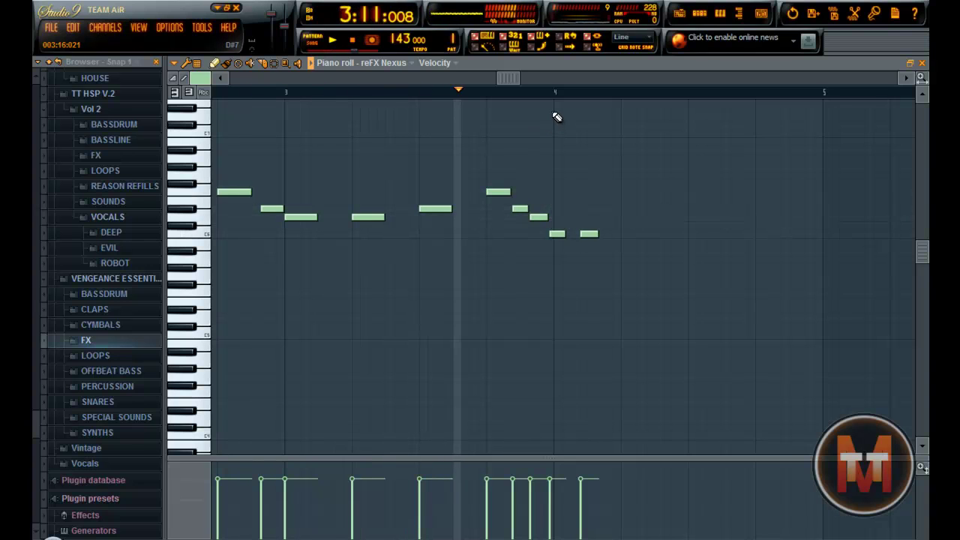
pyautogui.press('space')
pyautogui.rightClick(589, 233)
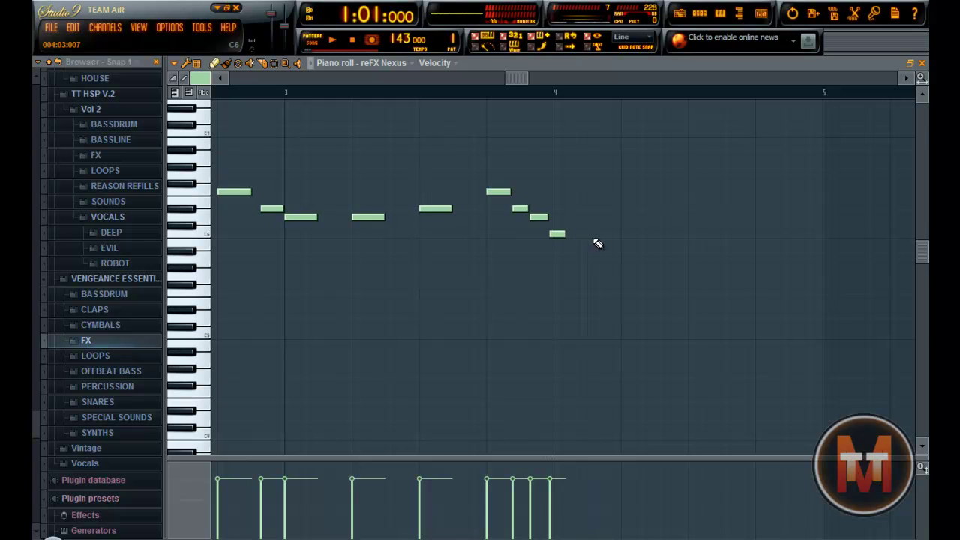
# Add a C6 note in bar 4, move it to 4:05:000, play the ending and lengthen the note to 1:011
pyautogui.click(603, 233)
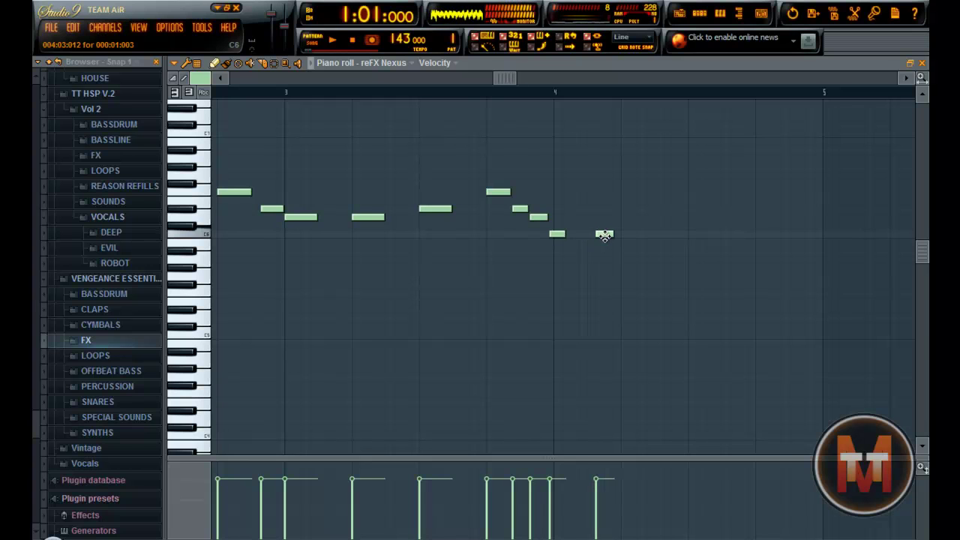
pyautogui.click(284, 94)
pyautogui.press('space')
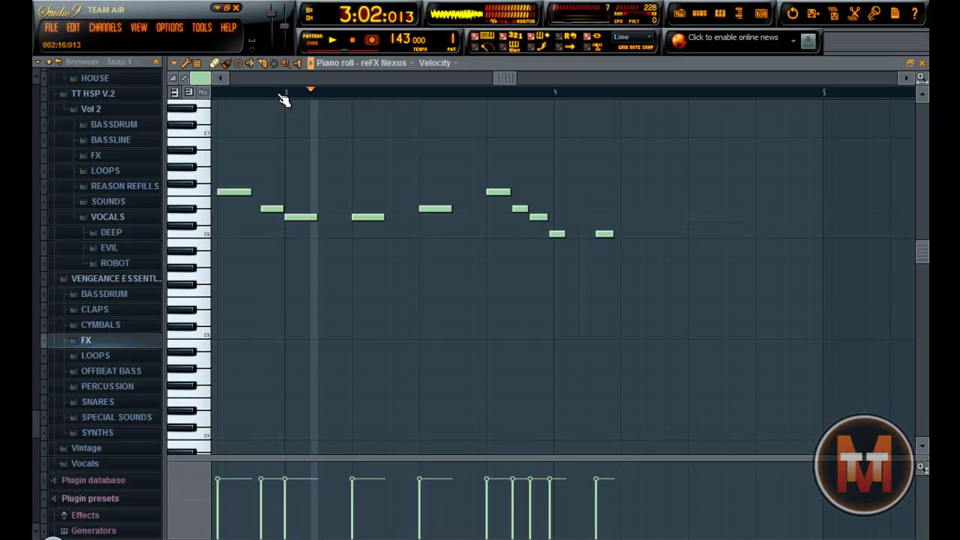
pyautogui.press('space')
pyautogui.moveTo(600, 233); pyautogui.dragTo(625, 233)
pyautogui.click(460, 94)
pyautogui.press('space')
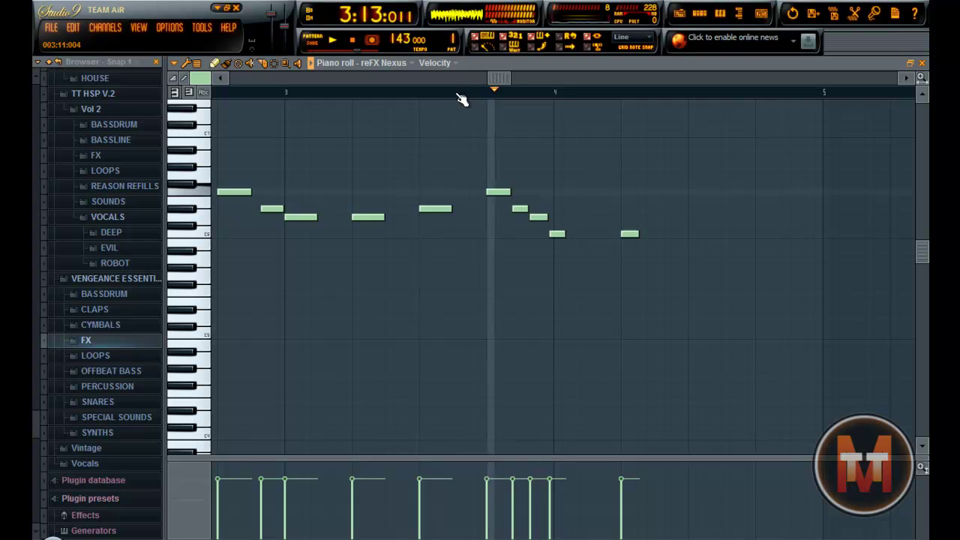
pyautogui.press('space')
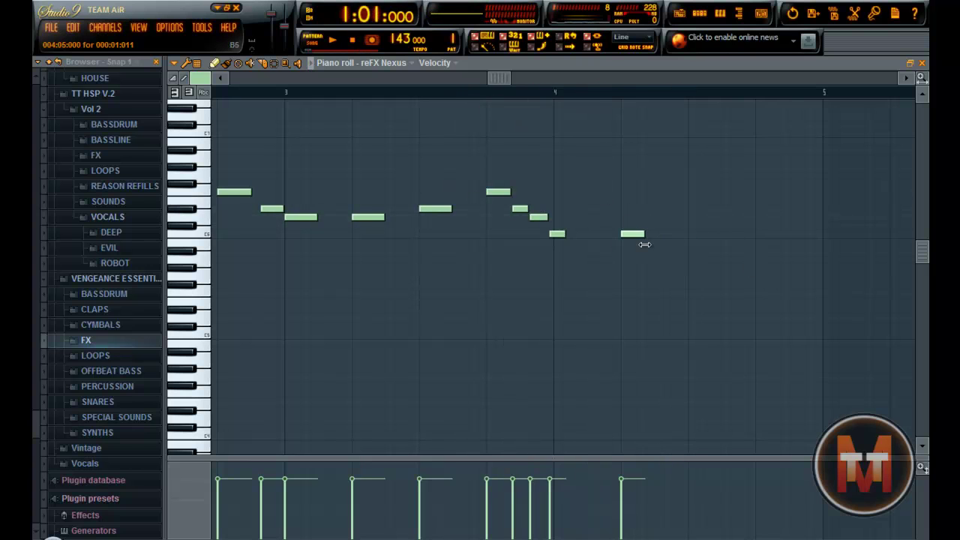
# Lengthen the D#6 and C6 notes around bar 4, nudge the D6 between them later and align the C6 with bar 4's start
pyautogui.moveTo(564, 234)
pyautogui.mouseDown()
pyautogui.moveTo(590, 235)
pyautogui.moveTo(566, 241)
pyautogui.mouseUp()
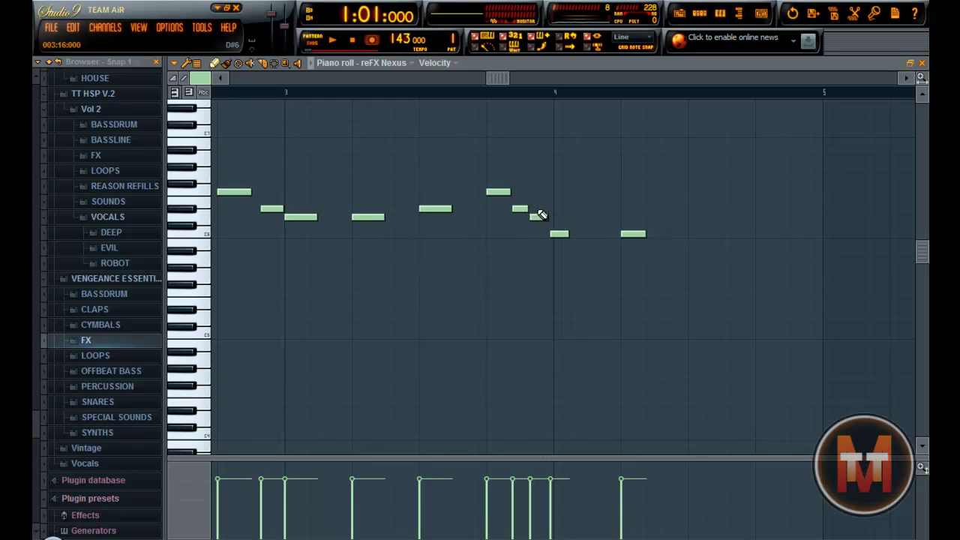
pyautogui.moveTo(533, 215); pyautogui.dragTo(539, 217)
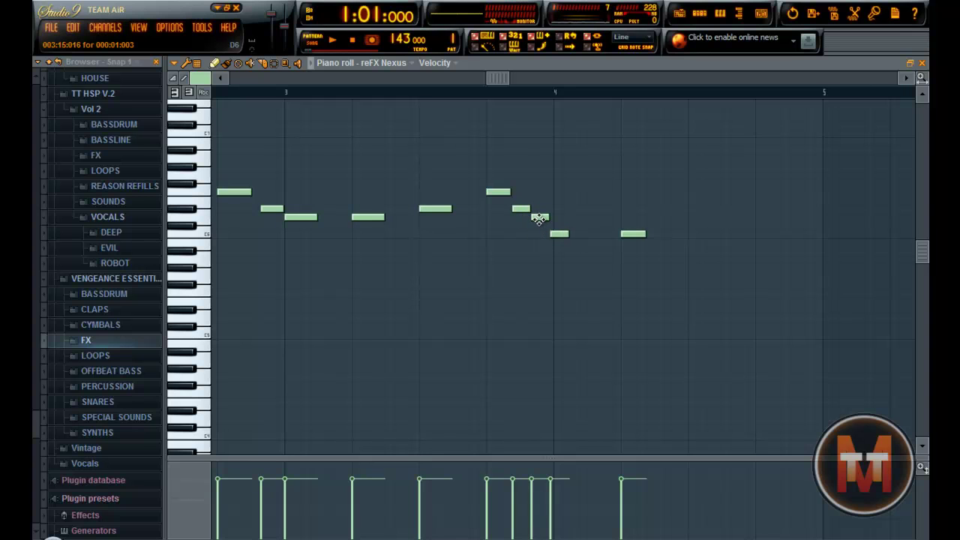
pyautogui.click(539, 219)
pyautogui.moveTo(539, 219); pyautogui.dragTo(547, 222)
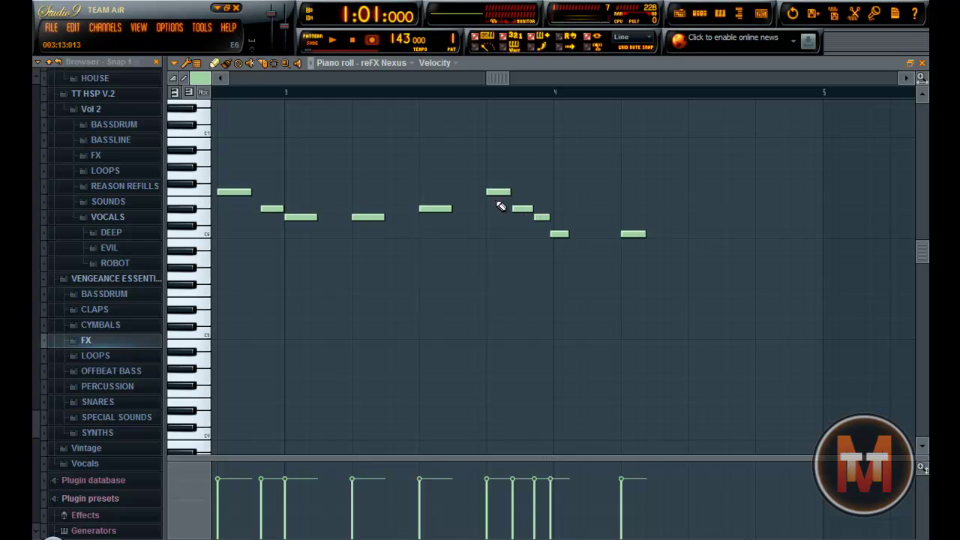
pyautogui.press('space')
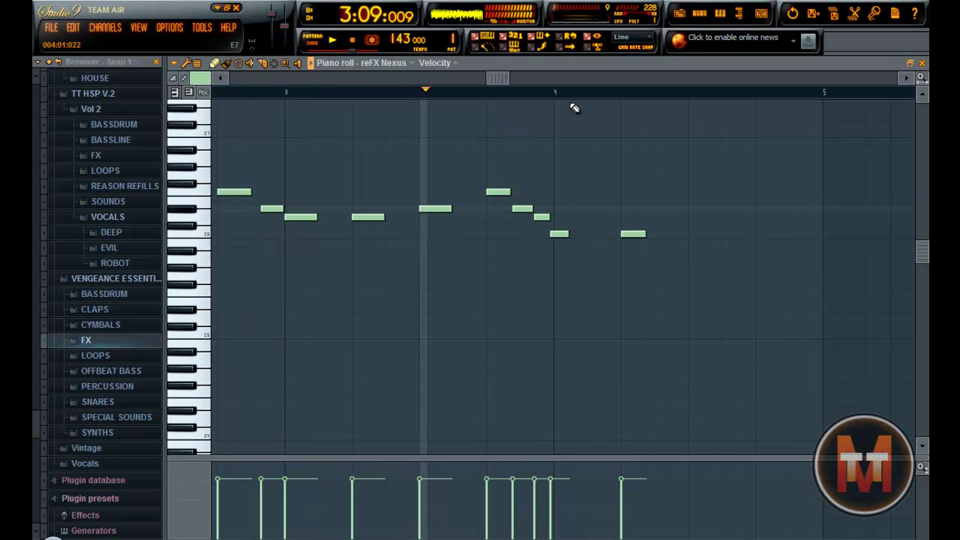
pyautogui.press('space')
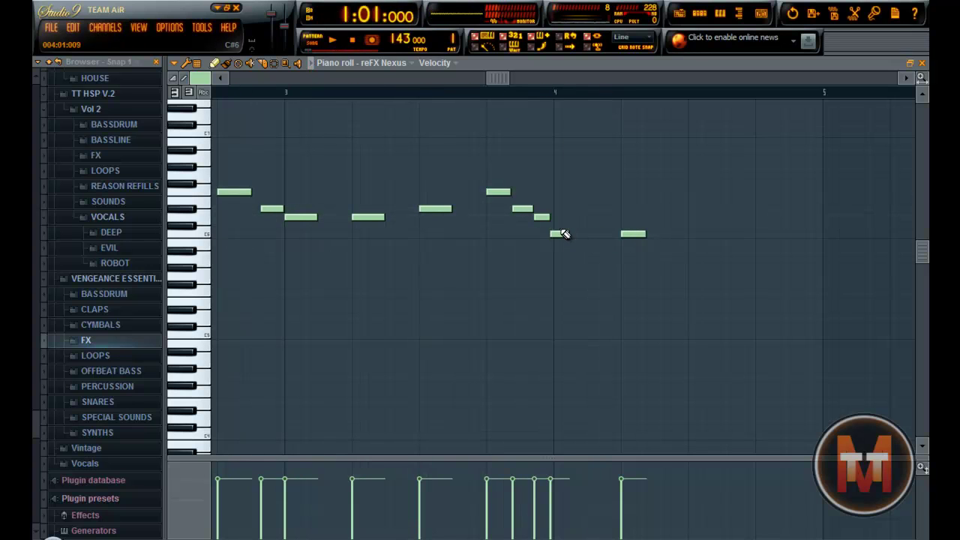
pyautogui.moveTo(559, 234); pyautogui.dragTo(561, 237)
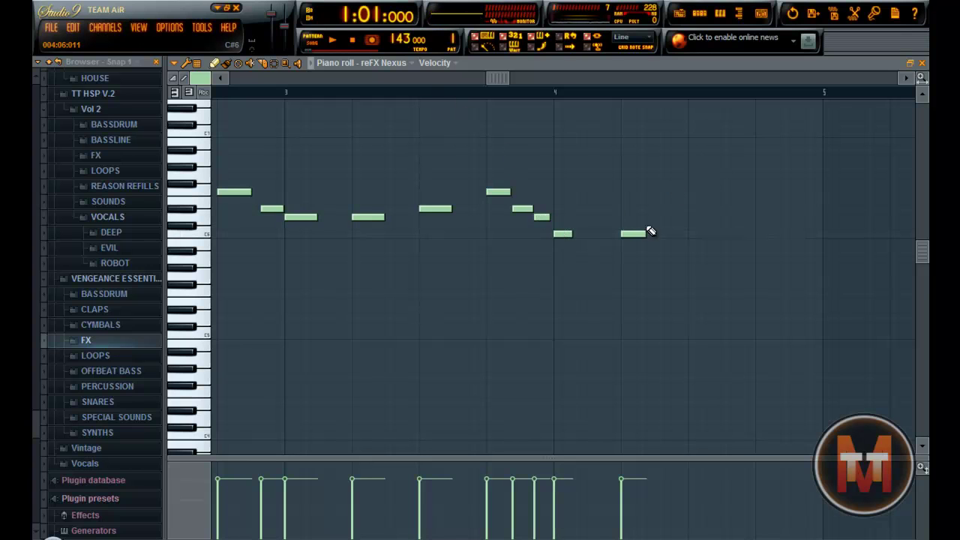
# Change the snap setting and add two more C6 notes on beats 3 and 4 of bar 4
pyautogui.click(186, 63)
pyautogui.click(196, 63)
pyautogui.click(196, 63)
pyautogui.click(213, 104)
pyautogui.click(694, 233)
pyautogui.click(762, 234)
# Change the snap setting again, lengthen the C6 note on beat 2 of bar 4 and start playback
pyautogui.scroll(-3, 481, 132)
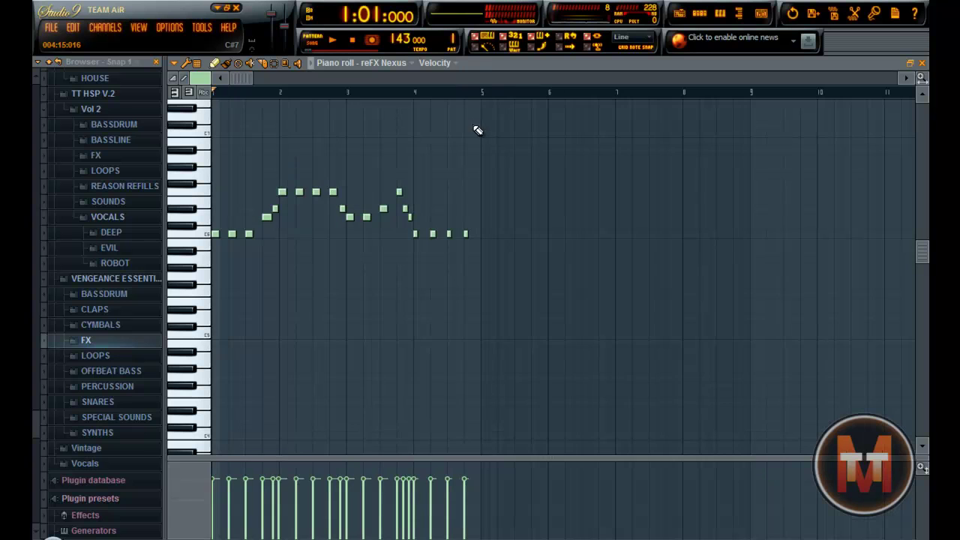
pyautogui.scroll(3, 403, 143)
pyautogui.moveTo(519, 78); pyautogui.dragTo(241, 81)
pyautogui.moveTo(922, 78); pyautogui.dragTo(922, 84)
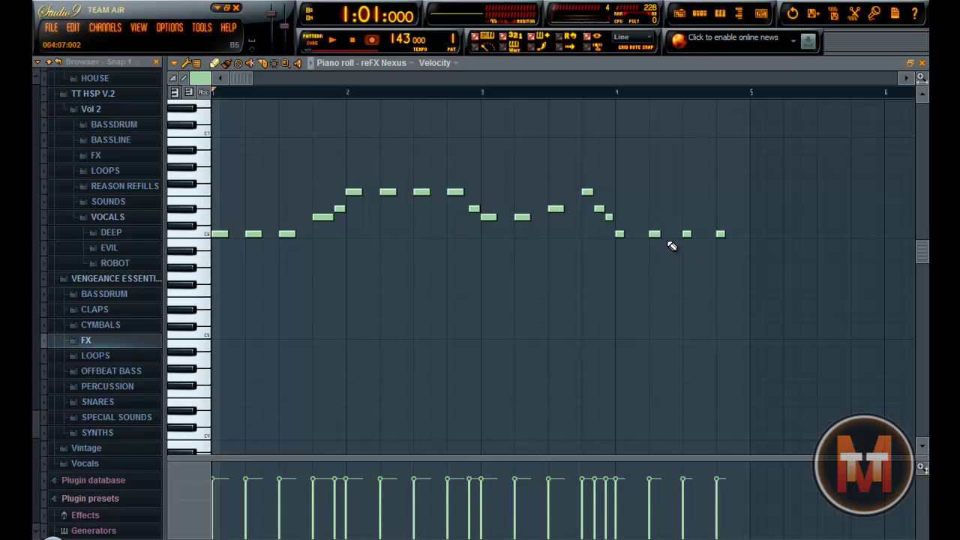
pyautogui.scroll(1, 672, 246)
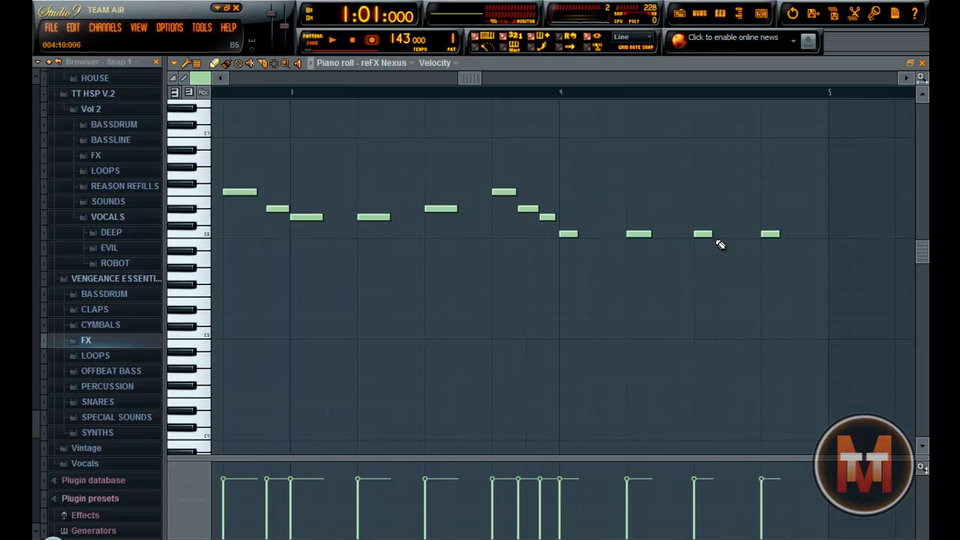
pyautogui.click(197, 63)
pyautogui.click(226, 122)
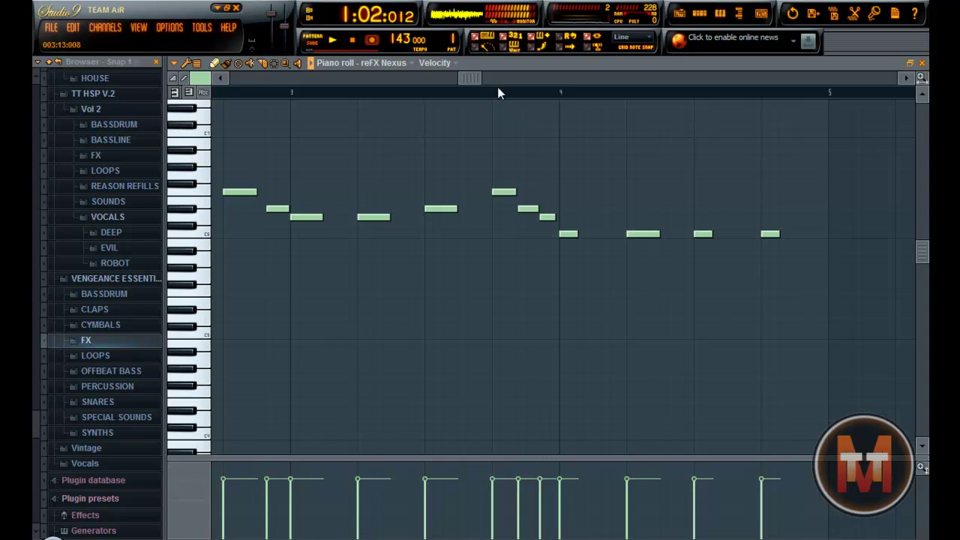
# Shorten the three opening C6 notes, give the four C6 notes in bar 4 the same length and play the melody
pyautogui.moveTo(469, 78); pyautogui.dragTo(210, 120)
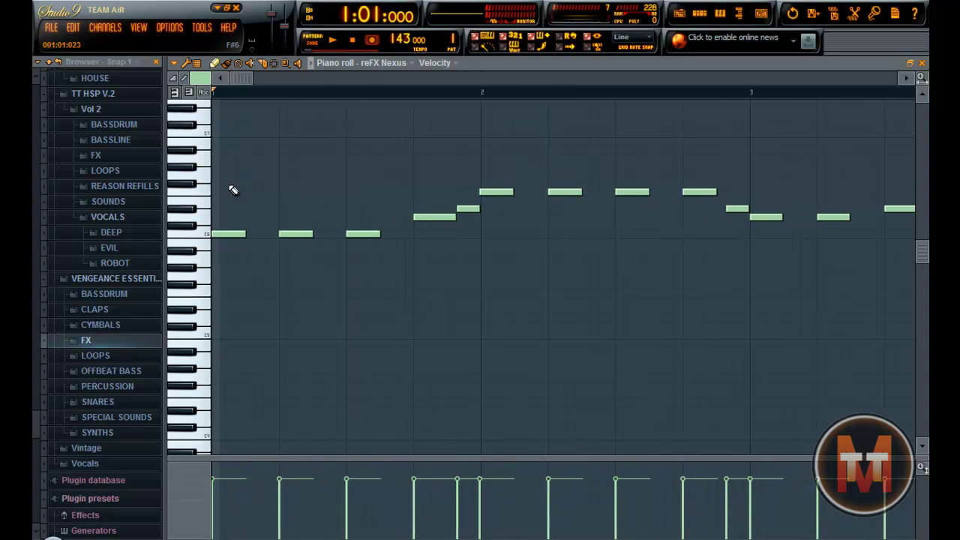
pyautogui.moveTo(222, 181); pyautogui.dragTo(406, 337)
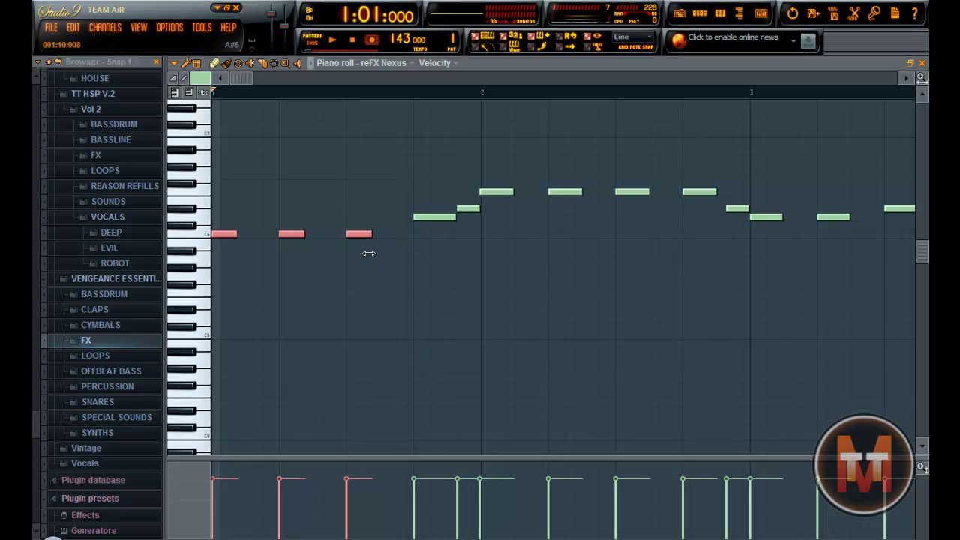
pyautogui.moveTo(248, 79); pyautogui.dragTo(585, 145)
pyautogui.moveTo(386, 207); pyautogui.dragTo(555, 280)
pyautogui.moveTo(632, 293); pyautogui.dragTo(480, 227)
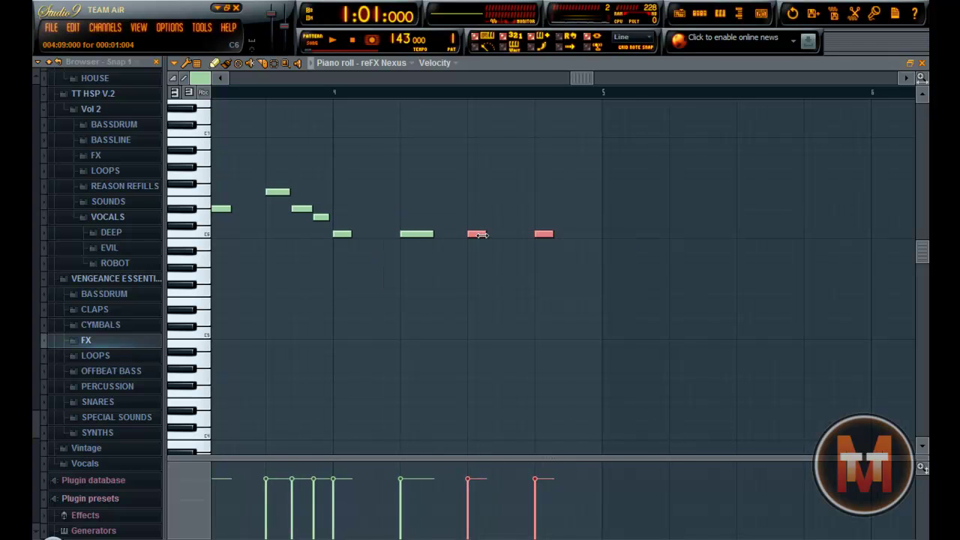
pyautogui.moveTo(433, 235); pyautogui.dragTo(421, 245)
pyautogui.moveTo(351, 240); pyautogui.dragTo(355, 245)
pyautogui.press('space')
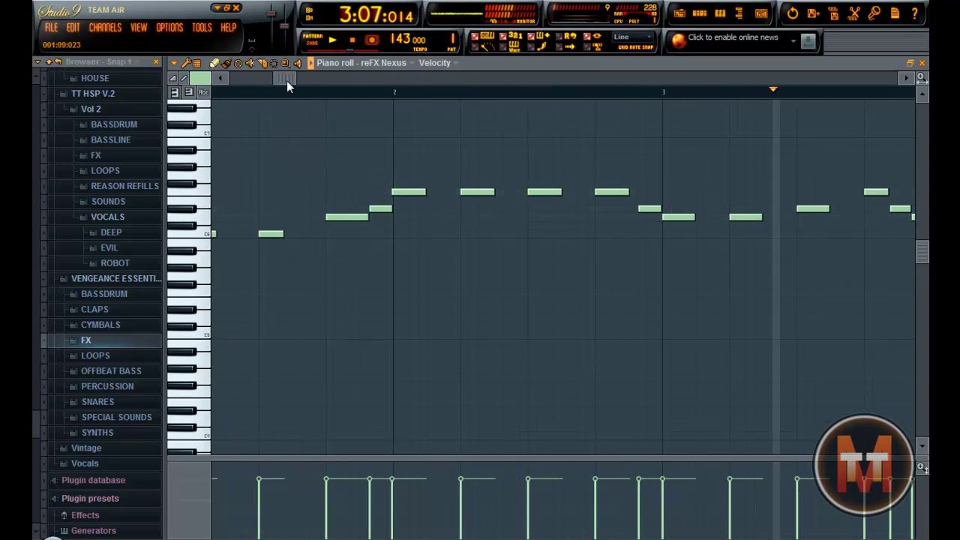
pyautogui.press('space')
# Lengthen the four C6 notes in bar 4 together and extend the three opening C6 notes to match
pyautogui.moveTo(537, 203); pyautogui.dragTo(782, 334)
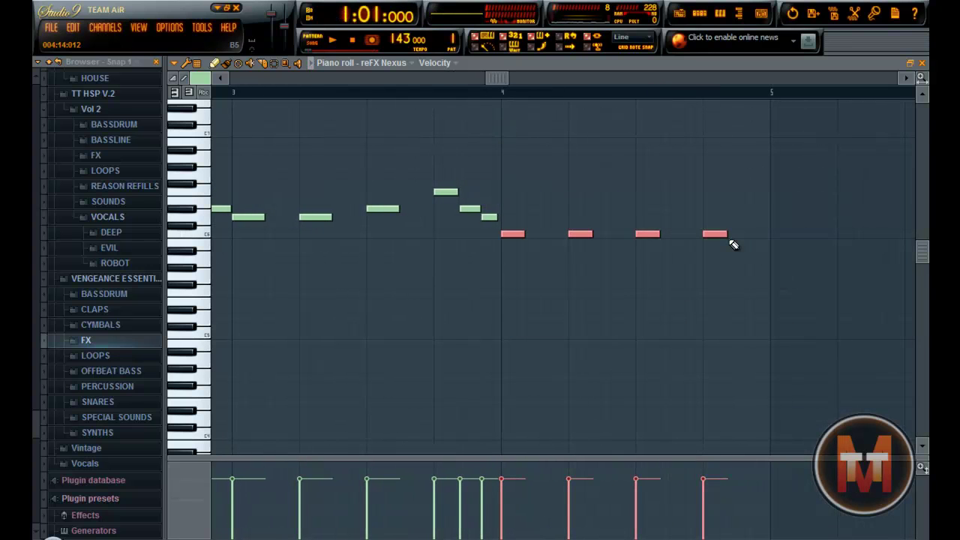
pyautogui.moveTo(724, 236); pyautogui.dragTo(733, 244)
pyautogui.moveTo(484, 80); pyautogui.dragTo(290, 232)
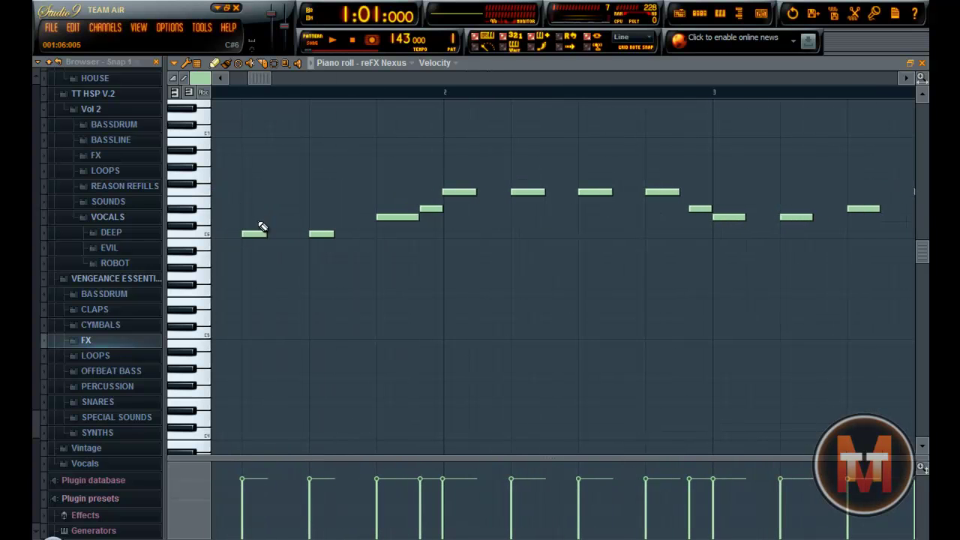
pyautogui.moveTo(378, 348); pyautogui.dragTo(33, 150)
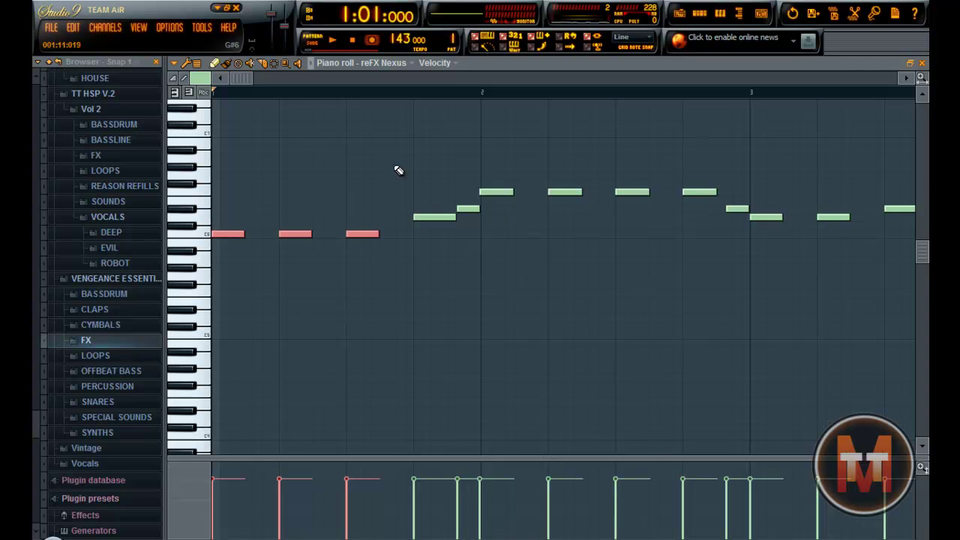
pyautogui.moveTo(923, 79); pyautogui.dragTo(66, 79)
pyautogui.moveTo(238, 78); pyautogui.dragTo(474, 96)
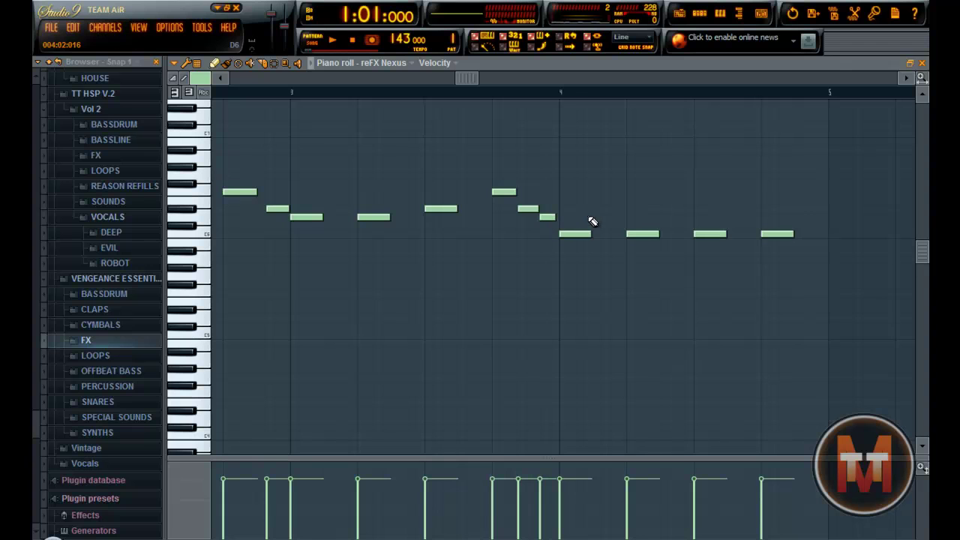
# Clear the stray note below the melody and play the whole pattern from the start
pyautogui.moveTo(481, 330)
pyautogui.mouseDown()
pyautogui.moveTo(504, 330)
pyautogui.moveTo(496, 329)
pyautogui.mouseUp()
pyautogui.rightClick(499, 330)
pyautogui.moveTo(470, 80); pyautogui.dragTo(242, 84)
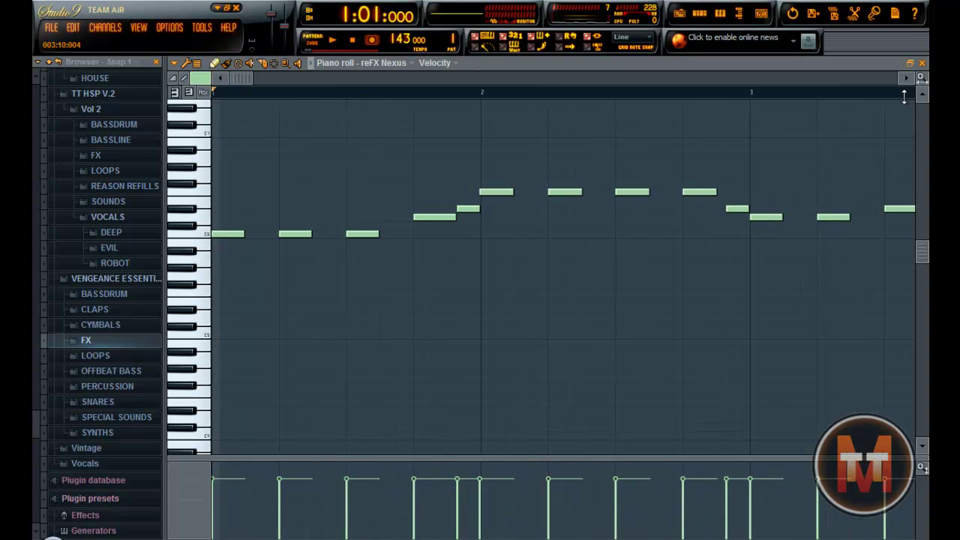
pyautogui.moveTo(923, 79); pyautogui.dragTo(333, 80)
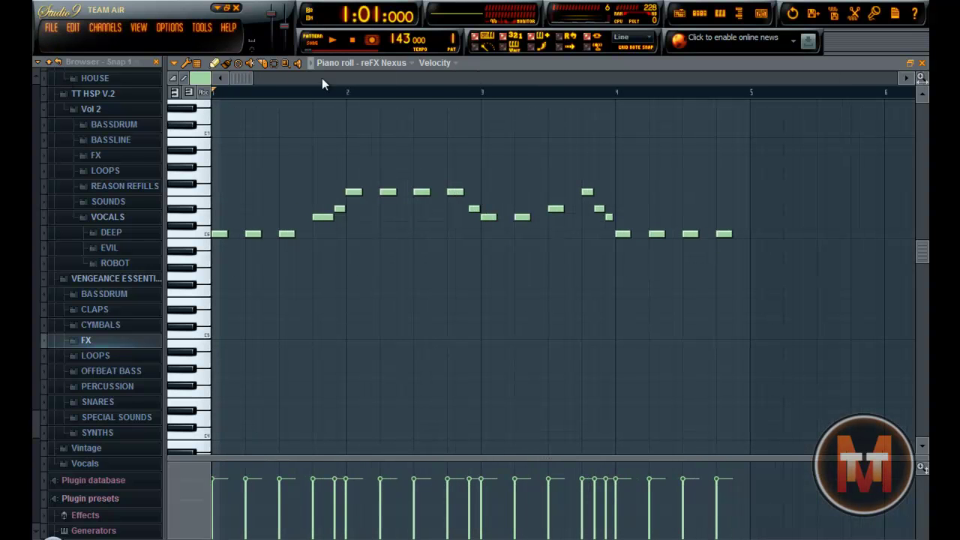
pyautogui.press('space')
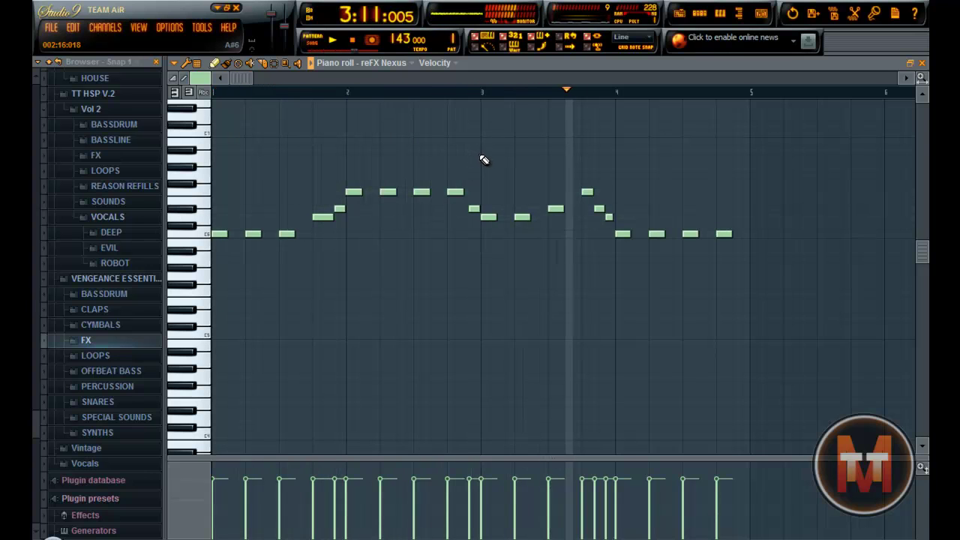
pyautogui.press('space')
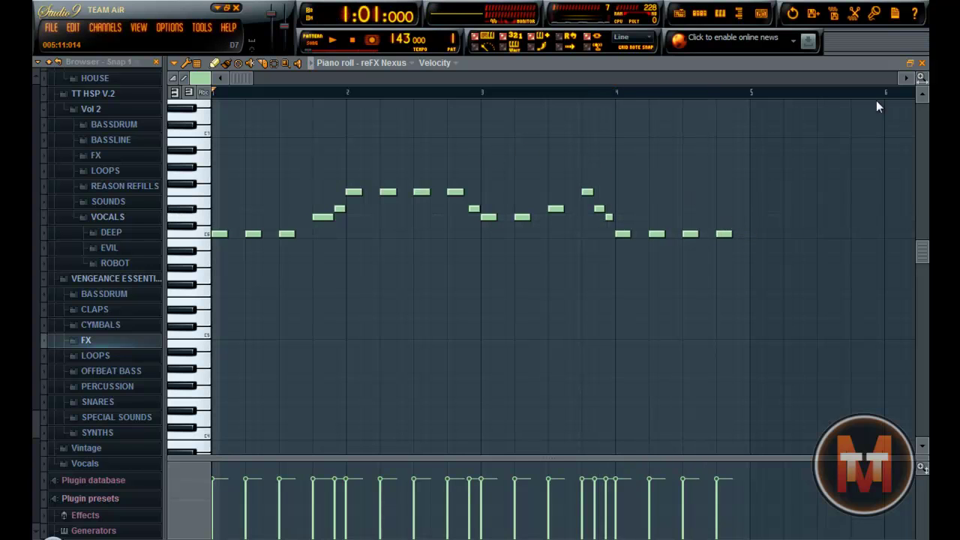
# Play the melody from early in bar 2 and slightly lengthen the F6 note on beat 4 of bar 2
pyautogui.moveTo(243, 81); pyautogui.dragTo(451, 93)
pyautogui.scroll(2, 563, 225)
pyautogui.moveTo(613, 80); pyautogui.dragTo(344, 108)
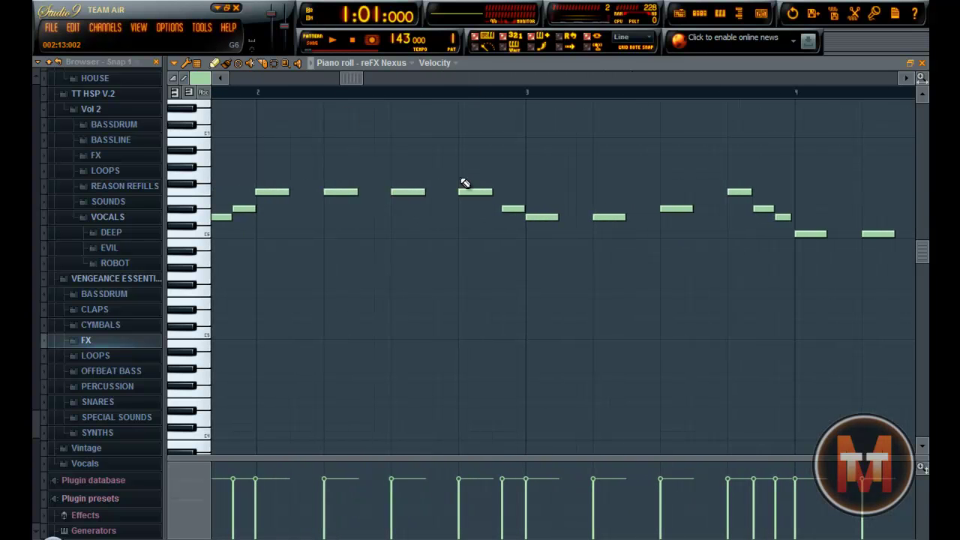
pyautogui.click(293, 91)
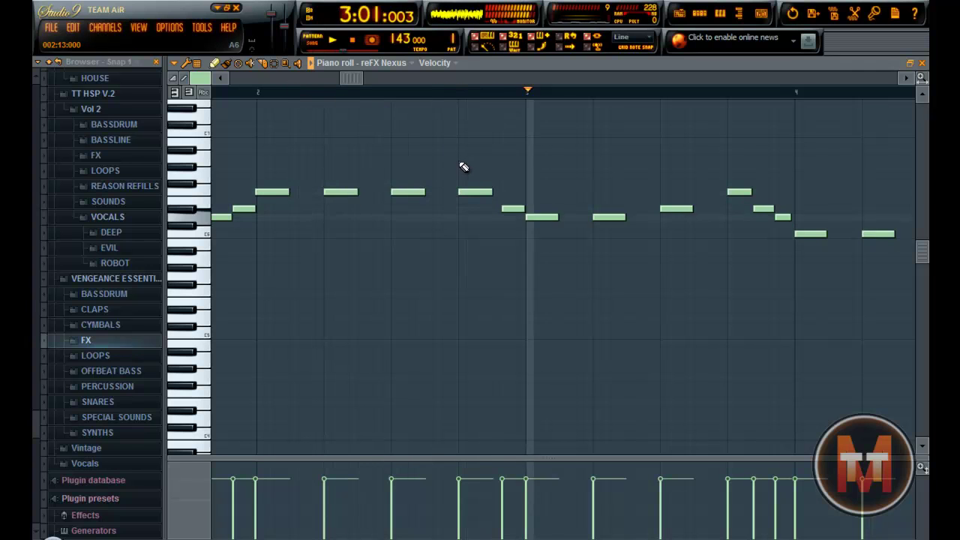
pyautogui.press('space')
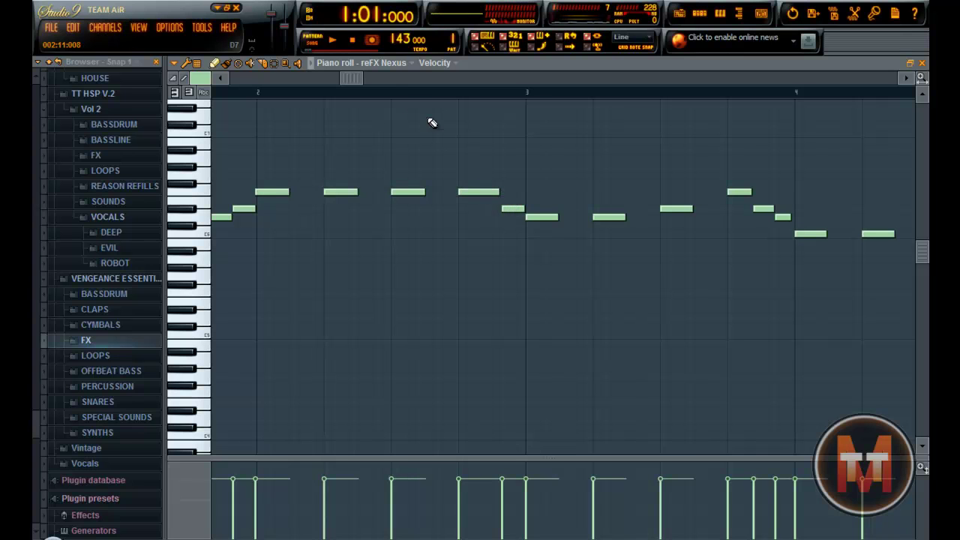
# Play the closing notes from 3:12:000 to check their timing
pyautogui.moveTo(349, 77); pyautogui.dragTo(578, 169)
pyautogui.click(244, 93)
pyautogui.press('space')
pyautogui.press('space')
pyautogui.click(244, 91)
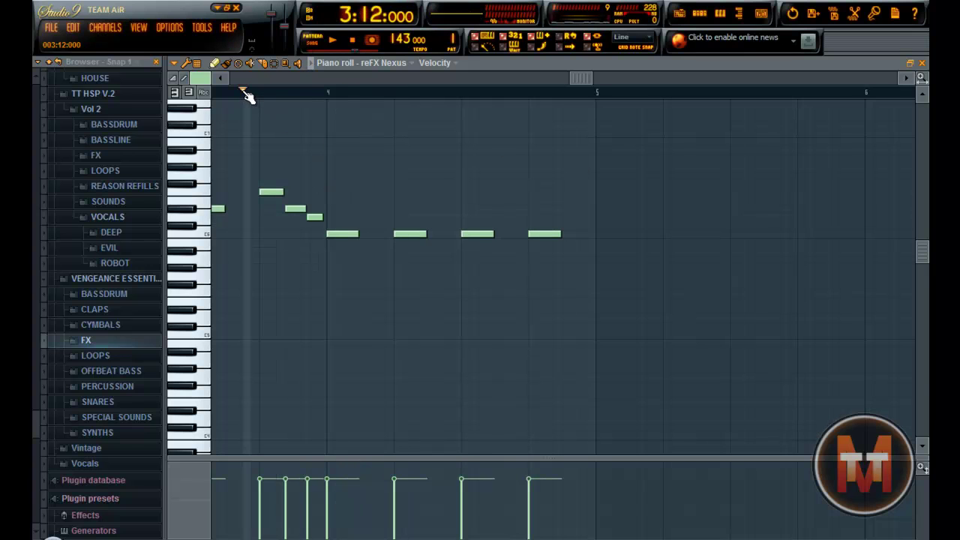
# Extend the short D6 note at the end of bar 3 up to bar 4 and play from 3:12:000
pyautogui.click(313, 218)
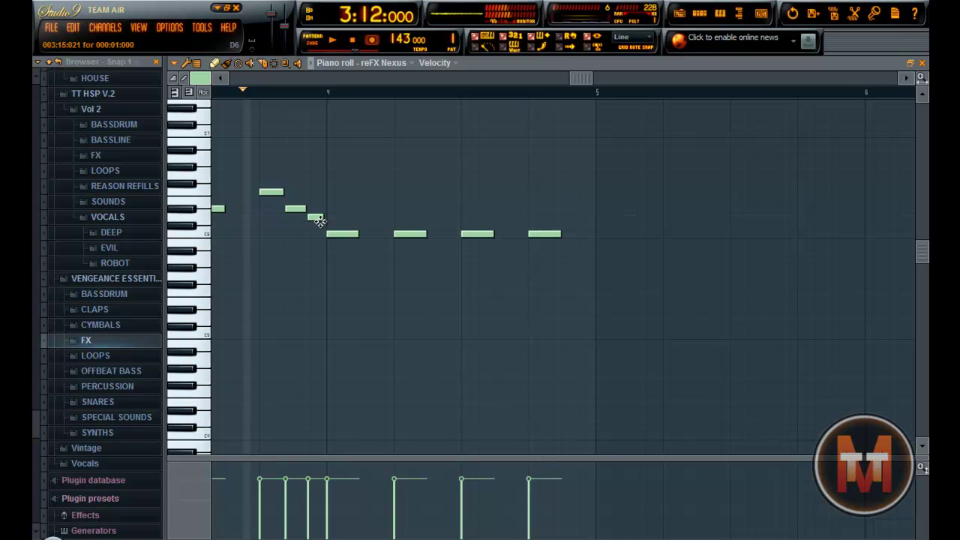
pyautogui.press('space')
pyautogui.press('space')
pyautogui.click(251, 92)
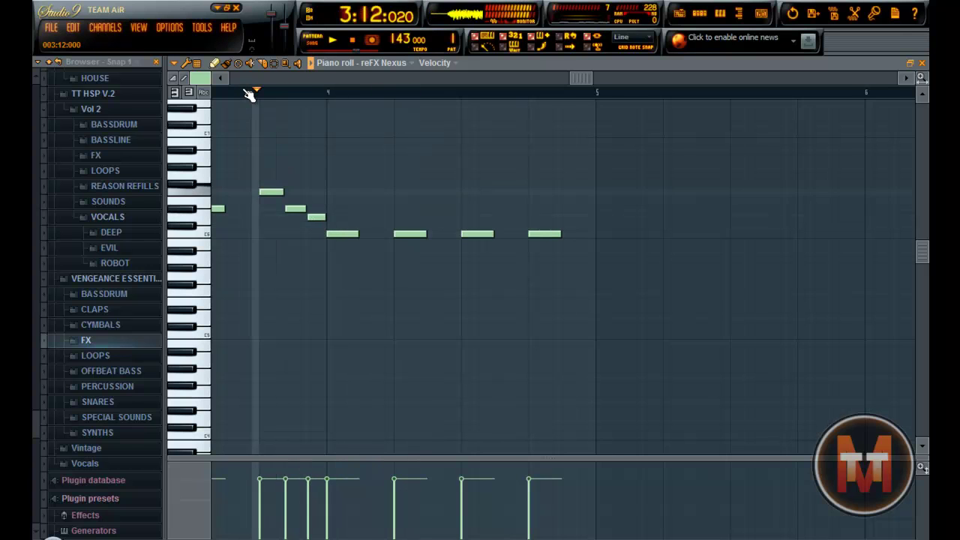
pyautogui.press('space')
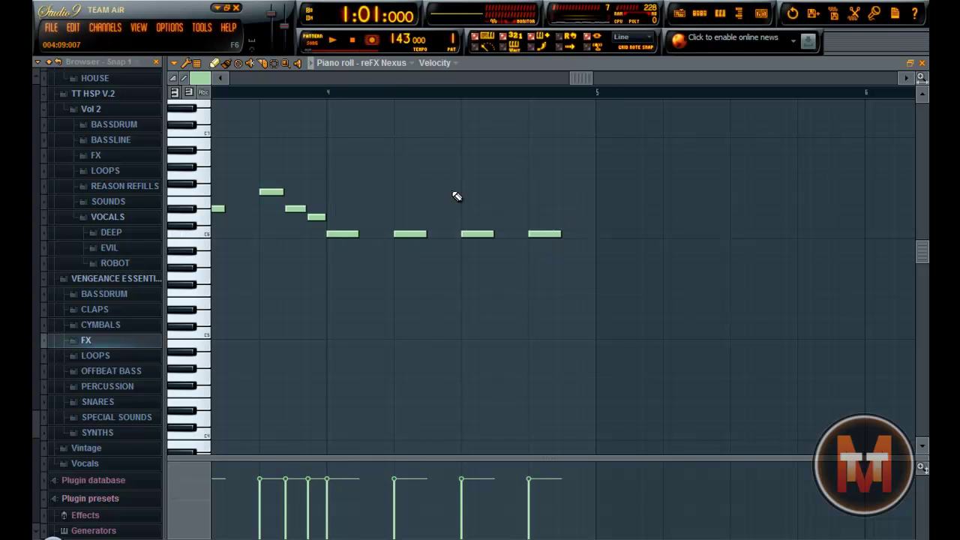
# Replay the last three notes of bar 3 and the C6 notes in bar 4
pyautogui.press('space')
pyautogui.click(256, 101)
pyautogui.rightClick(257, 100)
pyautogui.click(256, 93)
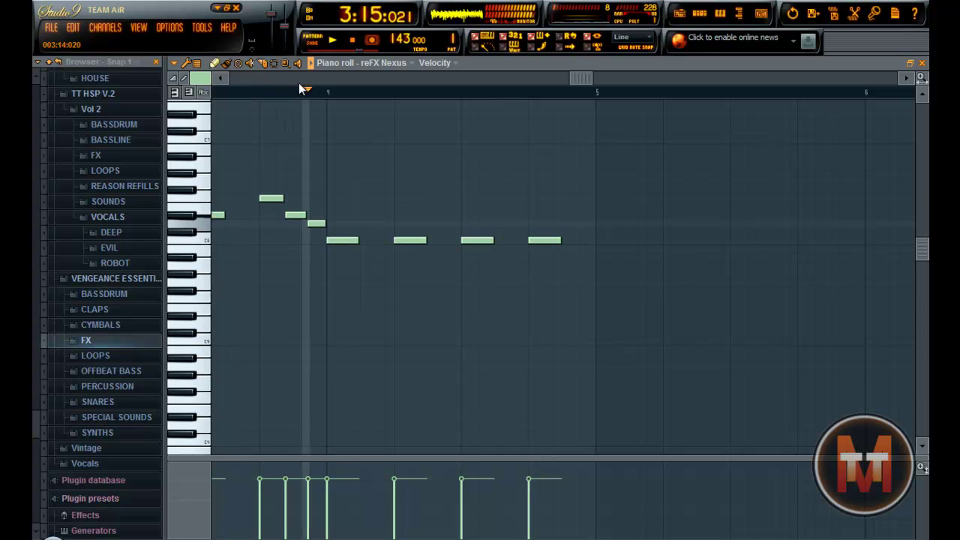
pyautogui.press('space')
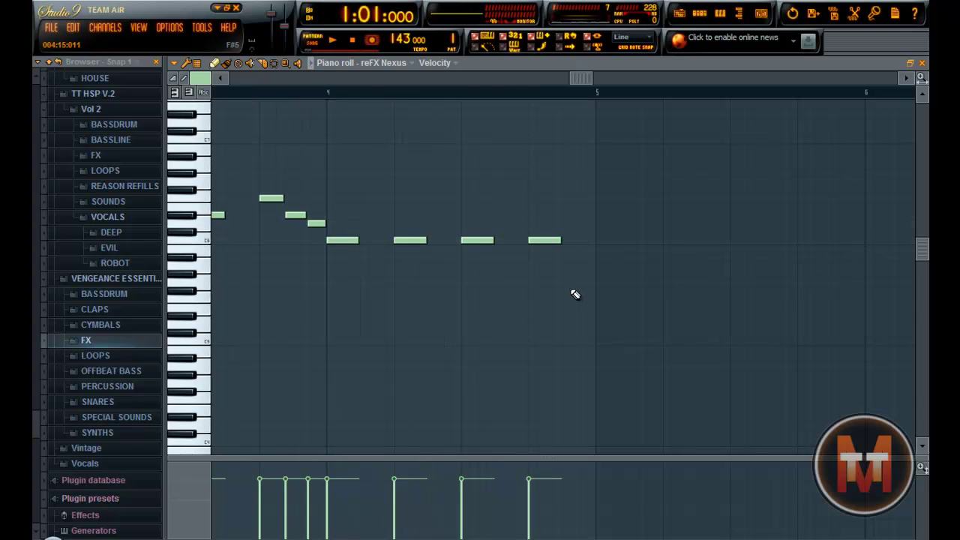
# Set the piano roll's grid snap to Line and take the note length from the last C6 note in bar 4
pyautogui.click(197, 63)
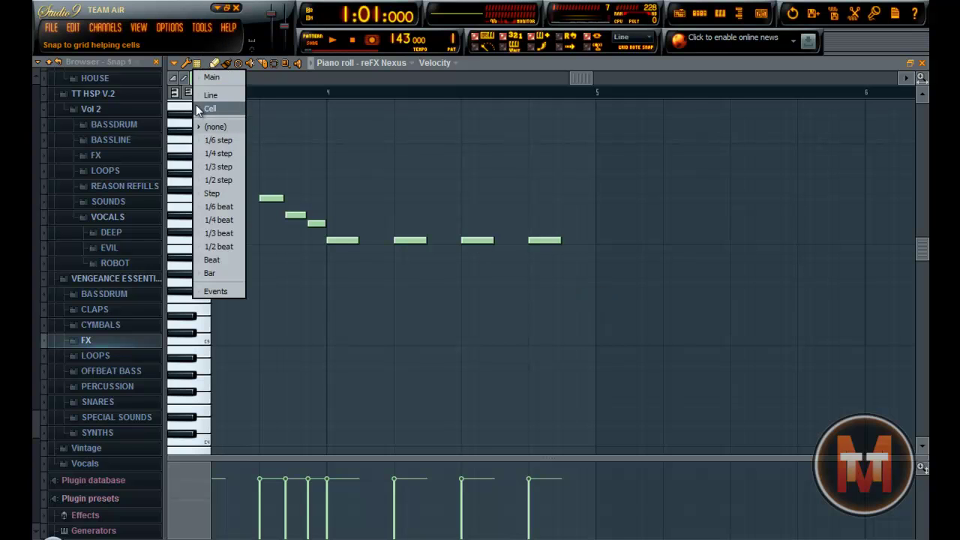
pyautogui.click(211, 96)
pyautogui.click(604, 290)
pyautogui.moveTo(604, 290)
pyautogui.mouseDown()
pyautogui.moveTo(603, 274)
pyautogui.moveTo(597, 286)
pyautogui.mouseUp()
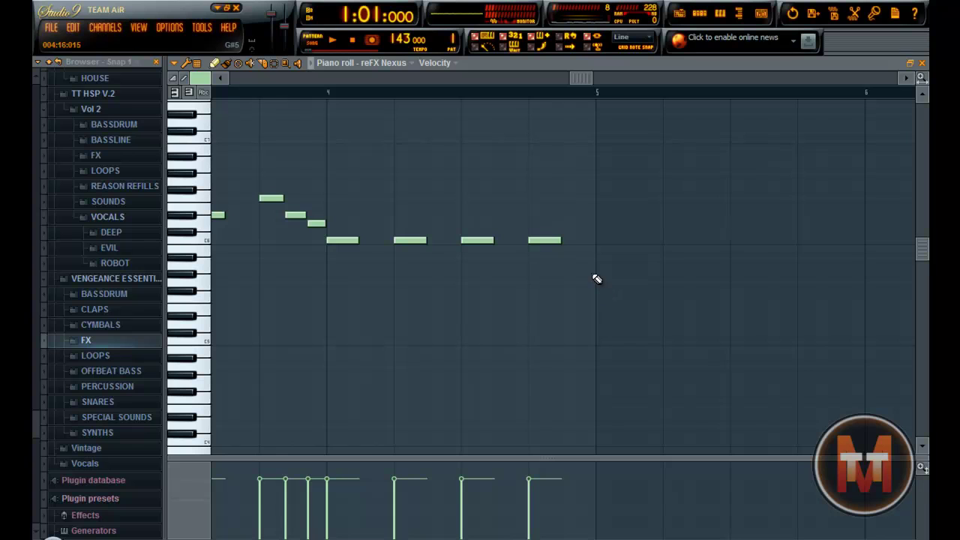
pyautogui.click(533, 233)
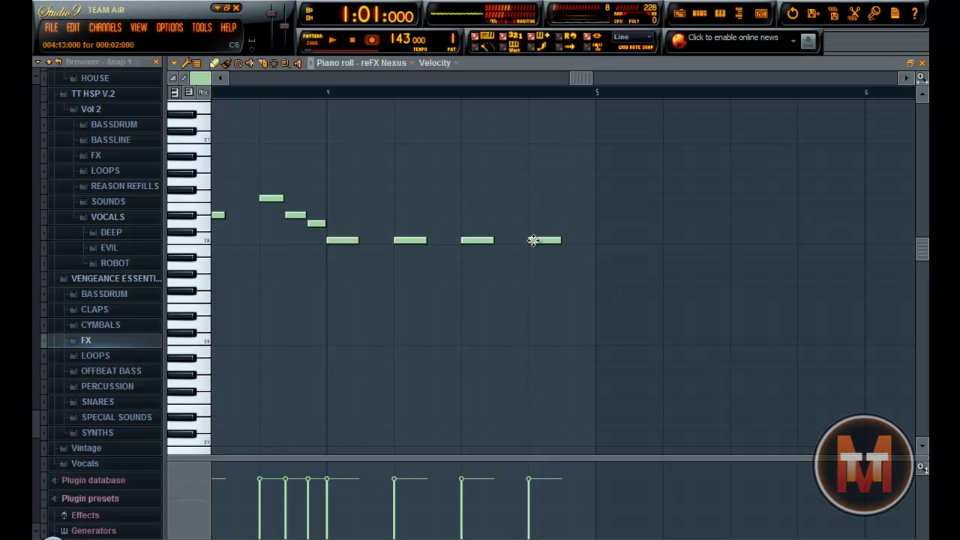
pyautogui.doubleClick(535, 241)
pyautogui.click(663, 339)
# Play from the start of bar 4 and add G#5 notes on the first three beats of bar 5
pyautogui.click(327, 92)
pyautogui.press('space')
pyautogui.press('space')
pyautogui.click(598, 275)
pyautogui.rightClick(597, 275)
pyautogui.click(597, 274)
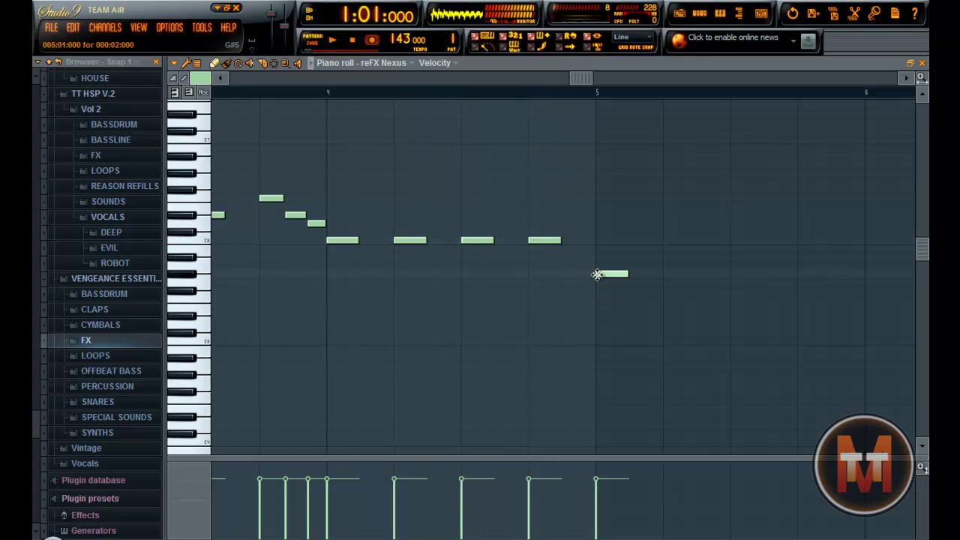
pyautogui.click(665, 274)
pyautogui.click(730, 276)
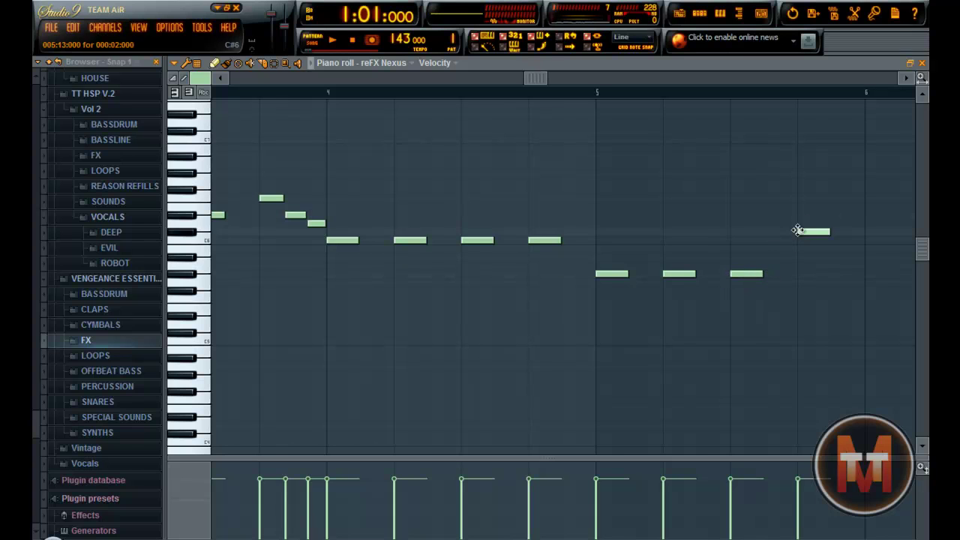
# Try a C6 note on beat 4 of bar 5 and replace it with a D#6 note
pyautogui.click(805, 240)
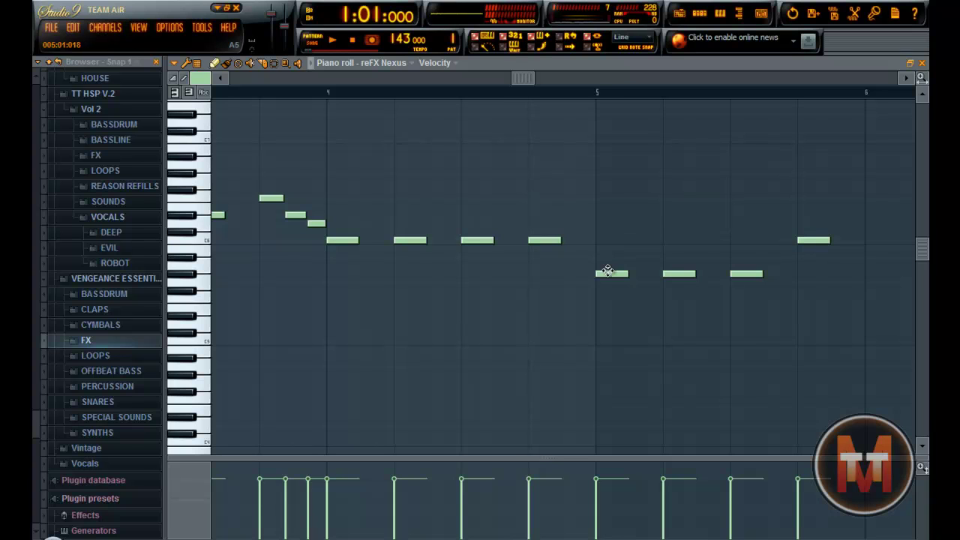
pyautogui.click(805, 239)
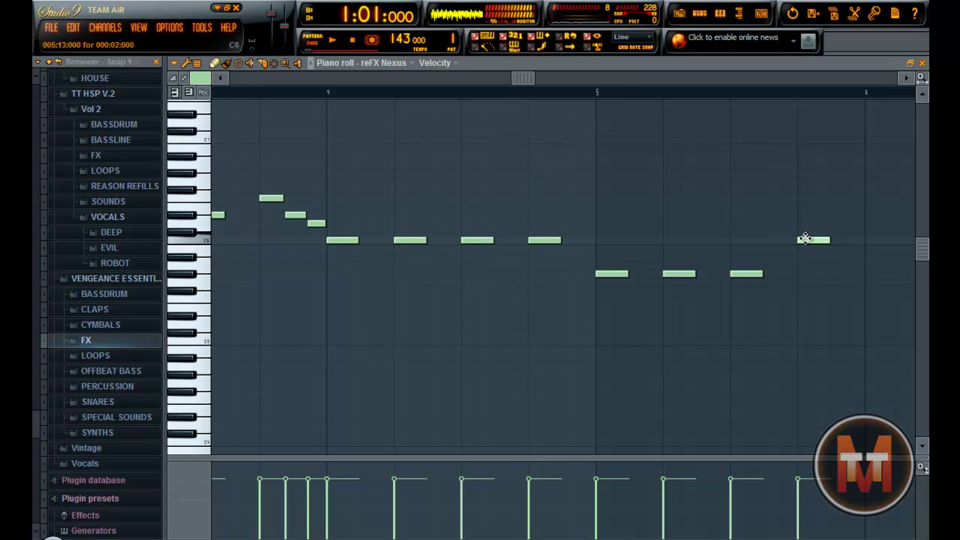
pyautogui.rightClick(805, 240)
pyautogui.click(797, 217)
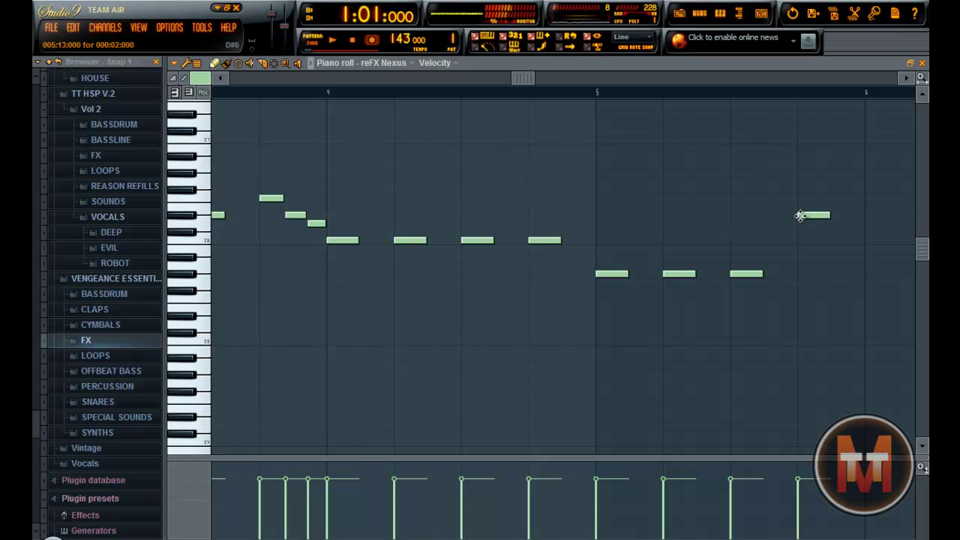
# Fill bar 6 with G5 on beats 1 and 2, A#5 on beat 3 and C6 on beat 4
pyautogui.moveTo(853, 290); pyautogui.dragTo(868, 281)
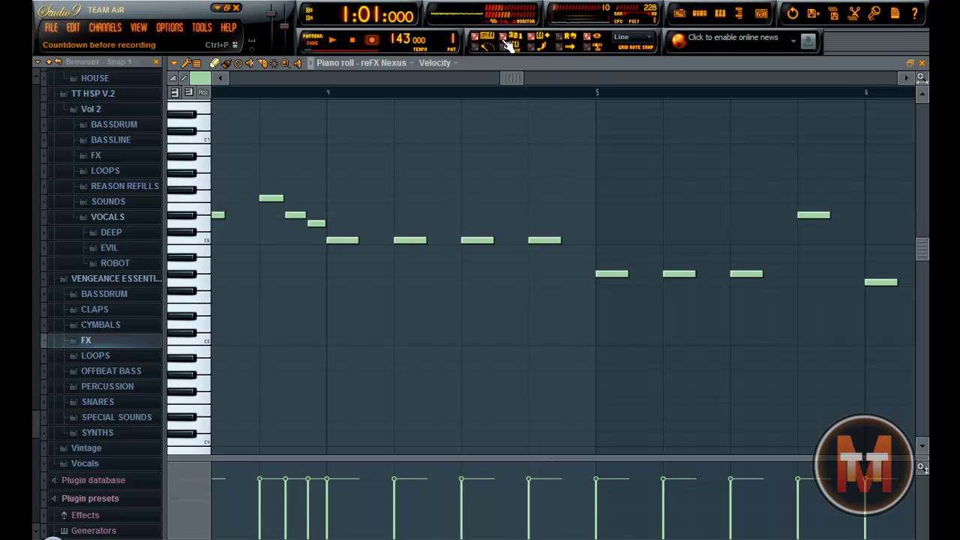
pyautogui.moveTo(508, 78); pyautogui.dragTo(607, 118)
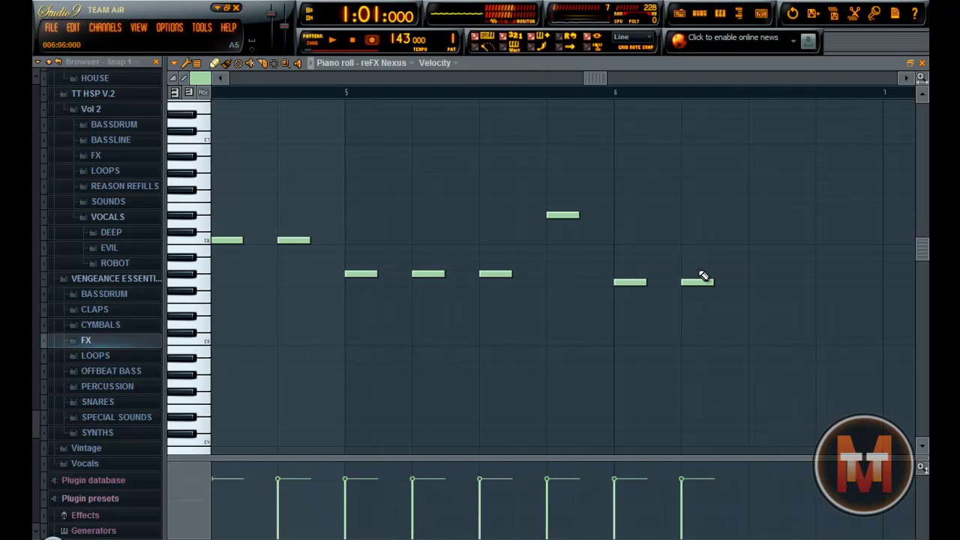
pyautogui.moveTo(753, 267); pyautogui.dragTo(748, 256)
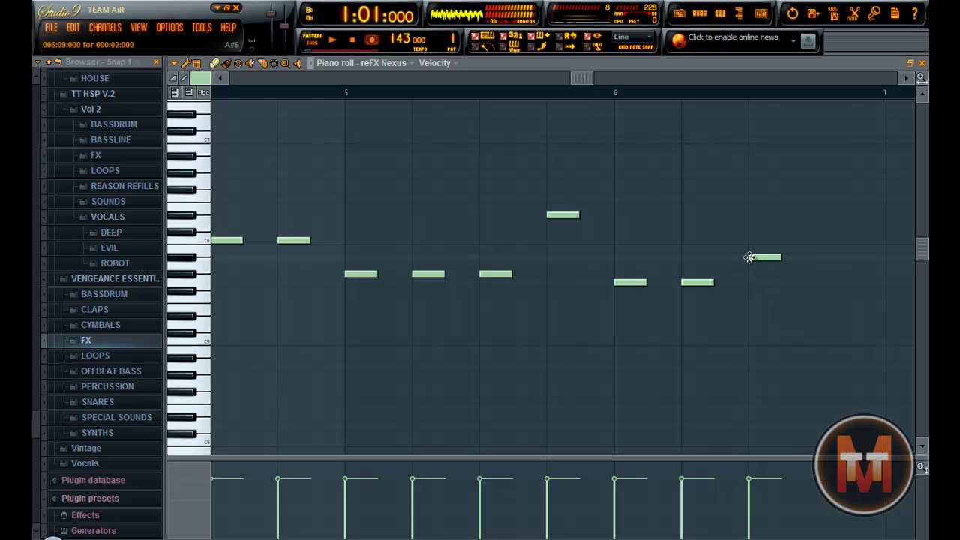
pyautogui.moveTo(816, 247)
pyautogui.mouseDown()
pyautogui.moveTo(816, 227)
pyautogui.moveTo(820, 241)
pyautogui.mouseUp()
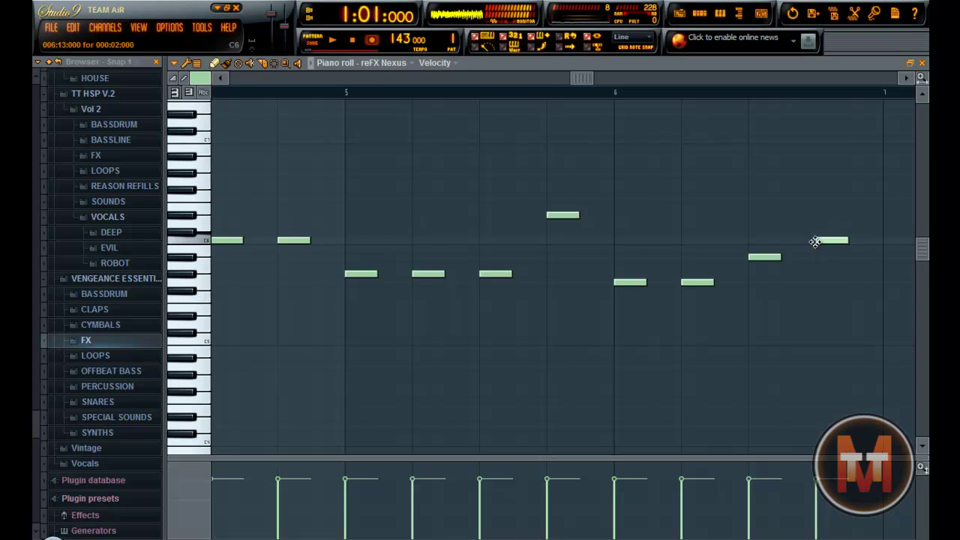
# Play the melody into bar 6 and replace the C6 note on beat 4 of that bar with D6
pyautogui.press('space')
pyautogui.moveTo(566, 78); pyautogui.dragTo(651, 174)
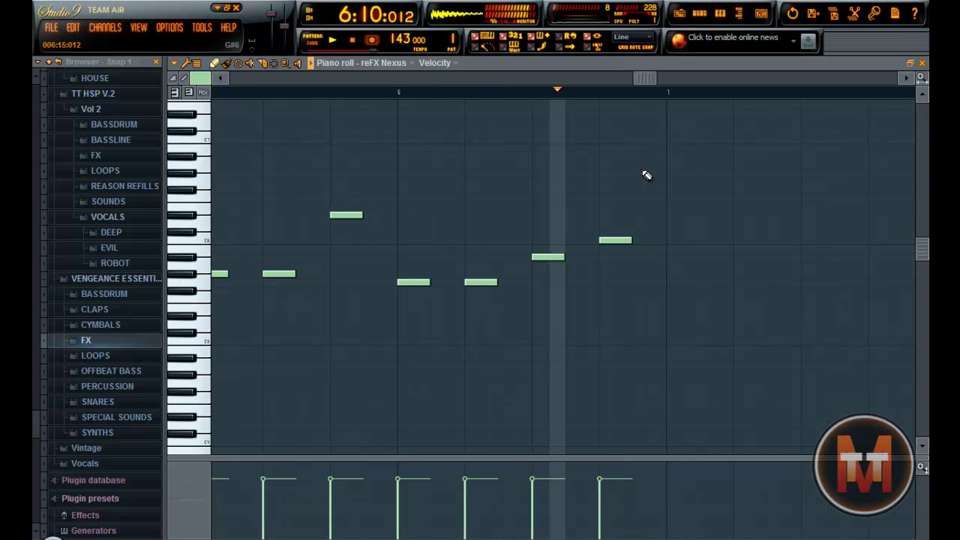
pyautogui.press('space')
pyautogui.rightClick(624, 239)
pyautogui.click(605, 225)
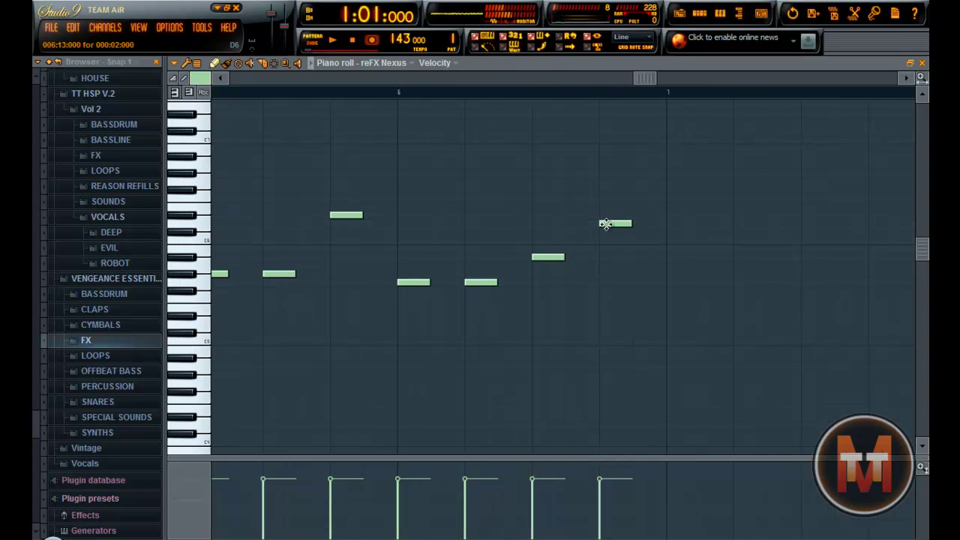
# Add a D#6 note at 6:16:000 following the D6 note, clearing the trial notes placed beside it
pyautogui.click(642, 223)
pyautogui.rightClick(656, 223)
pyautogui.click(645, 207)
pyautogui.rightClick(655, 207)
pyautogui.click(622, 224)
pyautogui.click(663, 217)
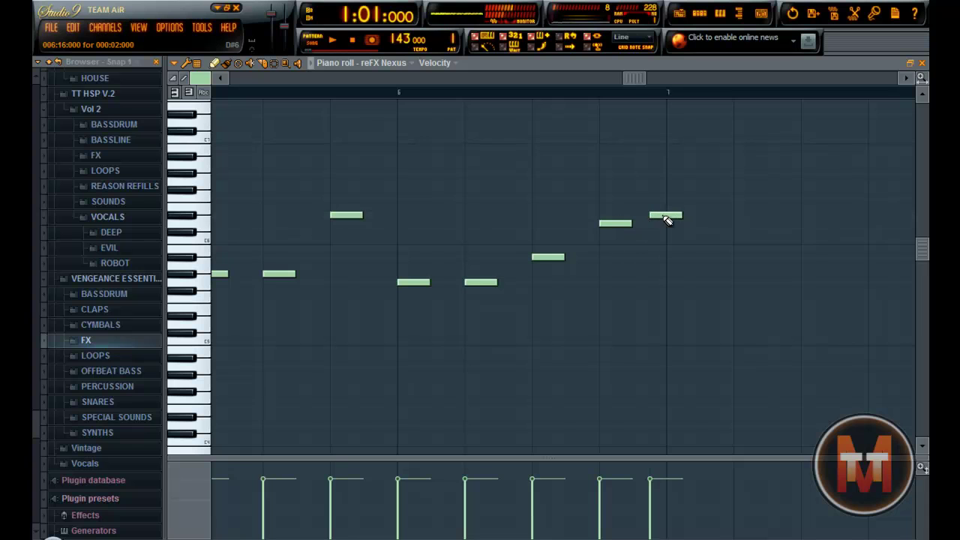
# Shorten the closing D#6 note to one step and try it one step earlier, playing the ending each time
pyautogui.click(575, 96)
pyautogui.press('space')
pyautogui.press('space')
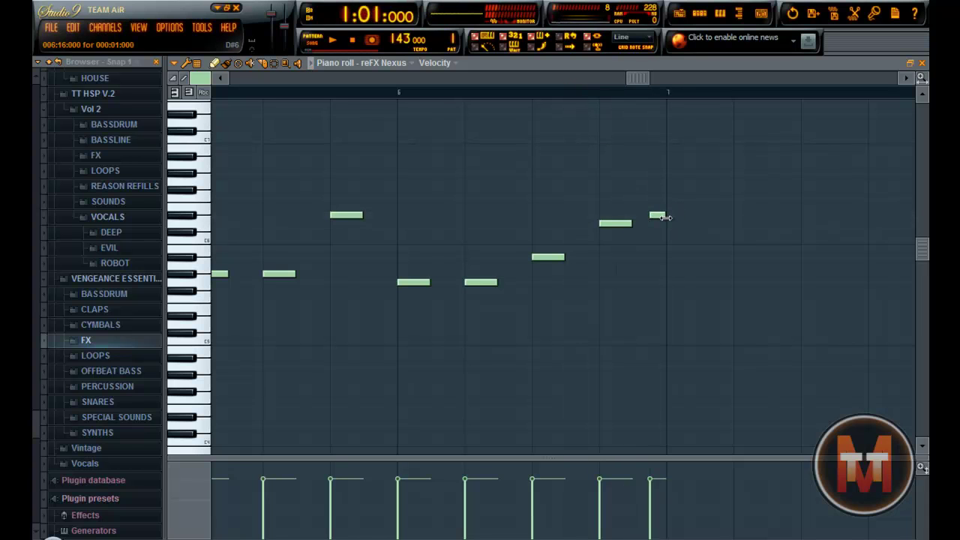
pyautogui.moveTo(657, 216); pyautogui.dragTo(640, 215)
pyautogui.click(585, 97)
pyautogui.press('space')
pyautogui.press('space')
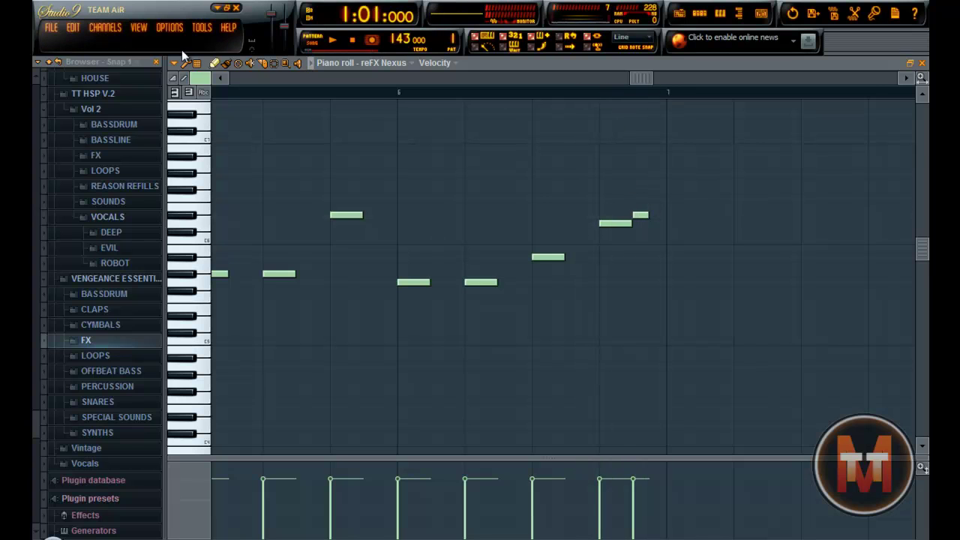
# Set the piano roll's grid snap to (none) and shift the closing D#6 note to about 6:16:014
pyautogui.click(210, 65)
pyautogui.click(226, 125)
pyautogui.moveTo(638, 217); pyautogui.dragTo(664, 219)
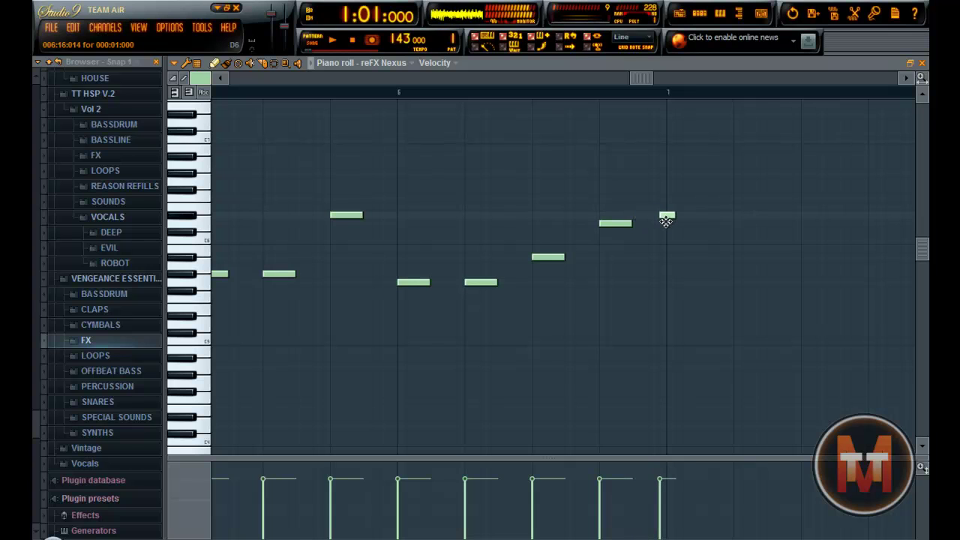
# Try ending the D#6 note at bar 7 with the D6 note extended up to it, playing the result
pyautogui.rightClick(592, 95)
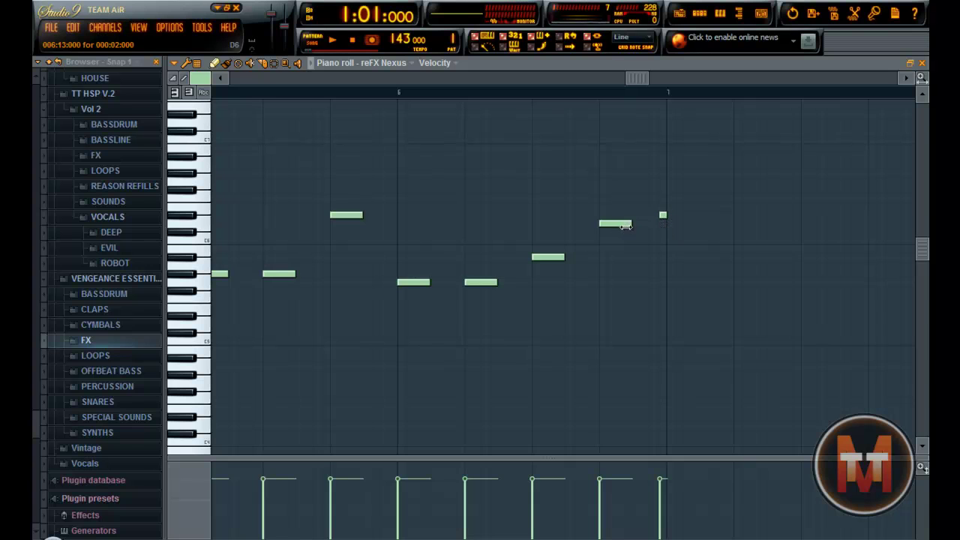
pyautogui.rightClick(596, 95)
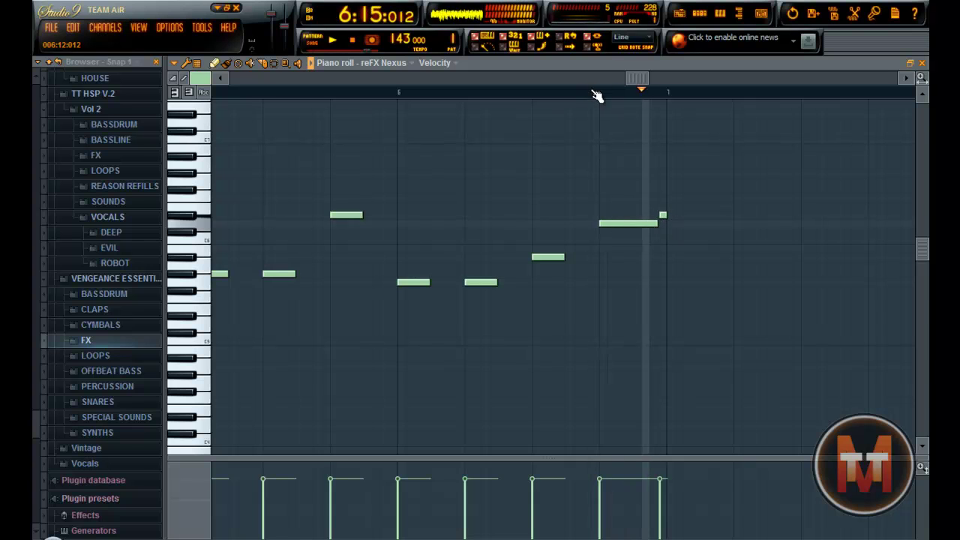
pyautogui.rightClick(595, 93)
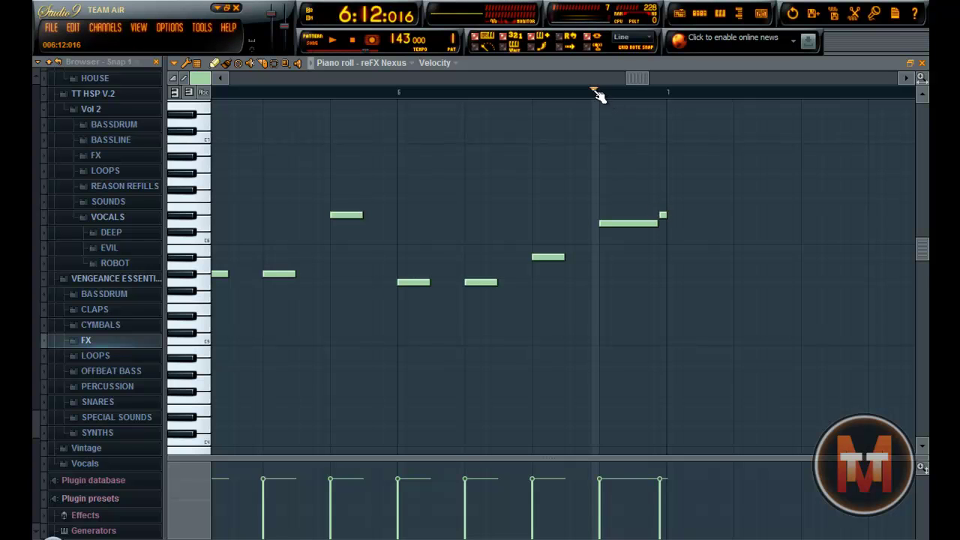
pyautogui.press('space')
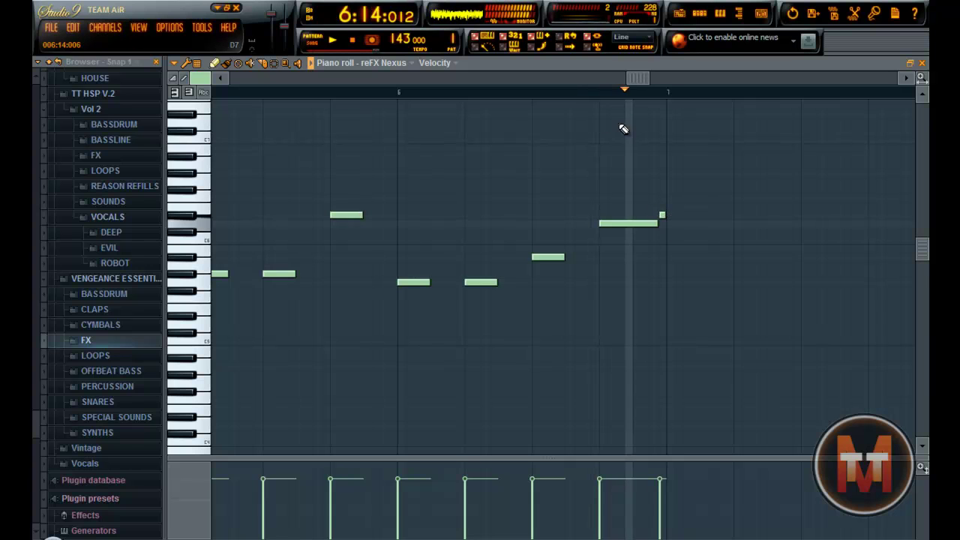
pyautogui.press('space')
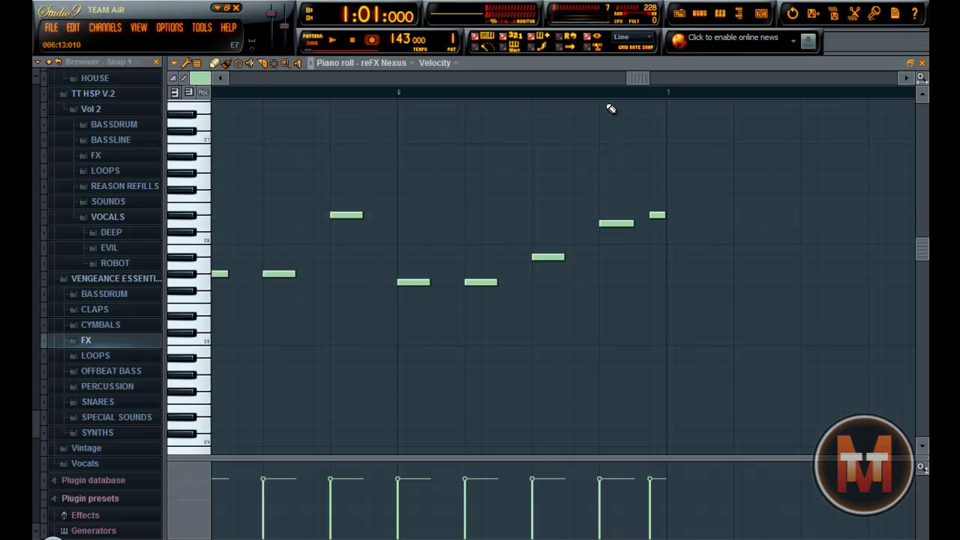
# Start the closing D#6 note at 6:16:004, end it at bar 7 and extend the D6 note to meet it, auditioning the ending
pyautogui.rightClick(591, 93)
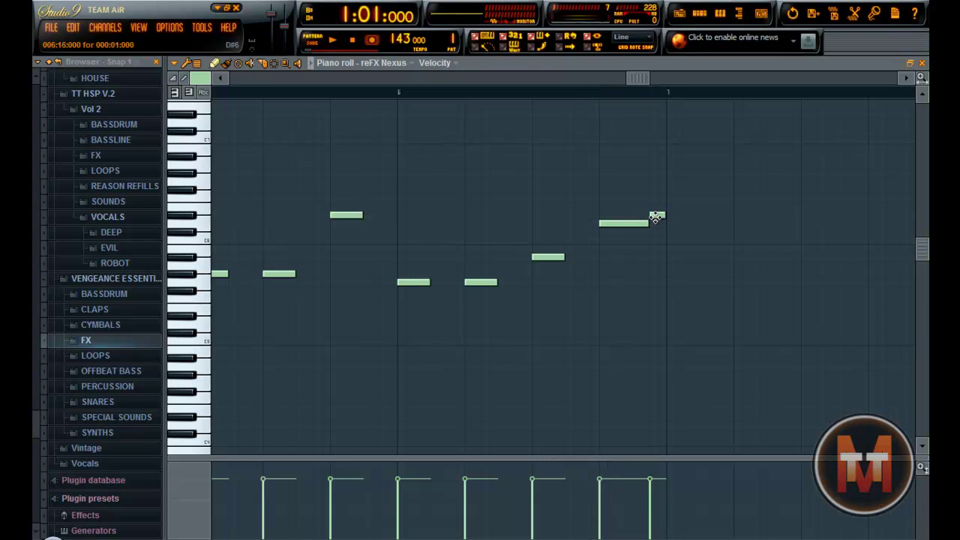
pyautogui.moveTo(652, 217); pyautogui.dragTo(654, 219)
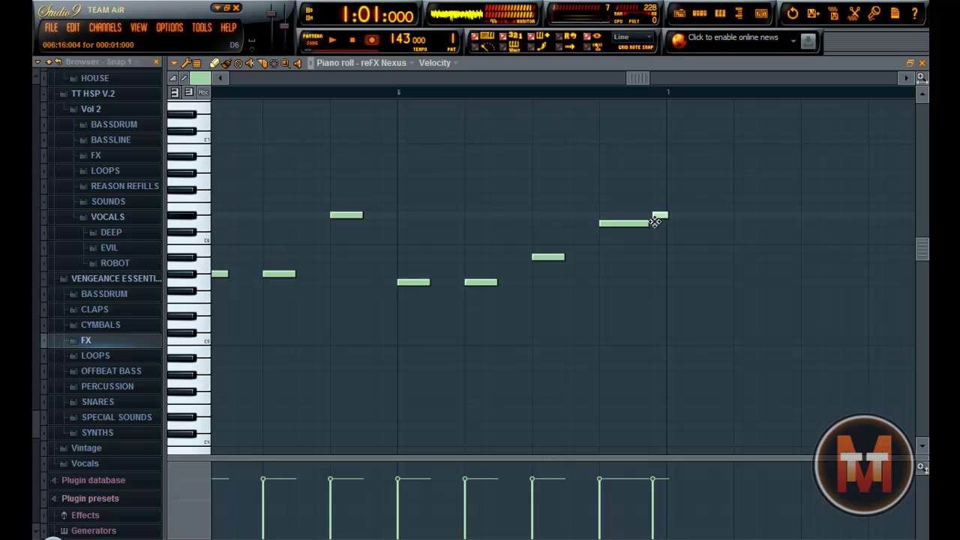
pyautogui.rightClick(582, 96)
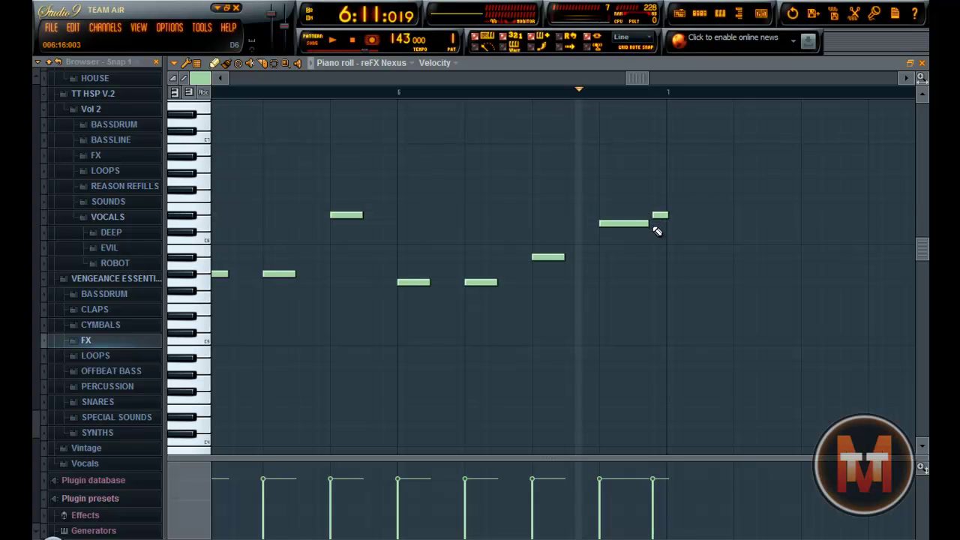
pyautogui.press('space')
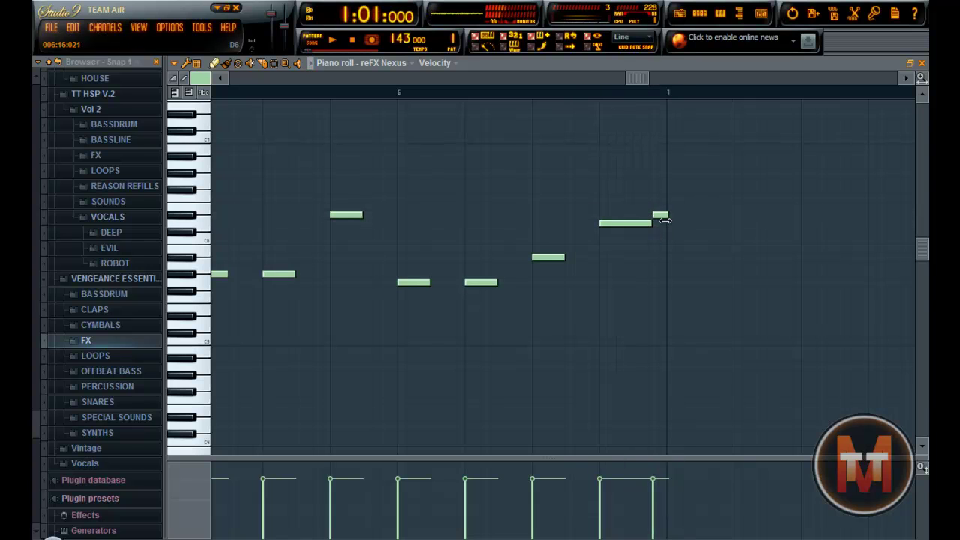
pyautogui.rightClick(587, 93)
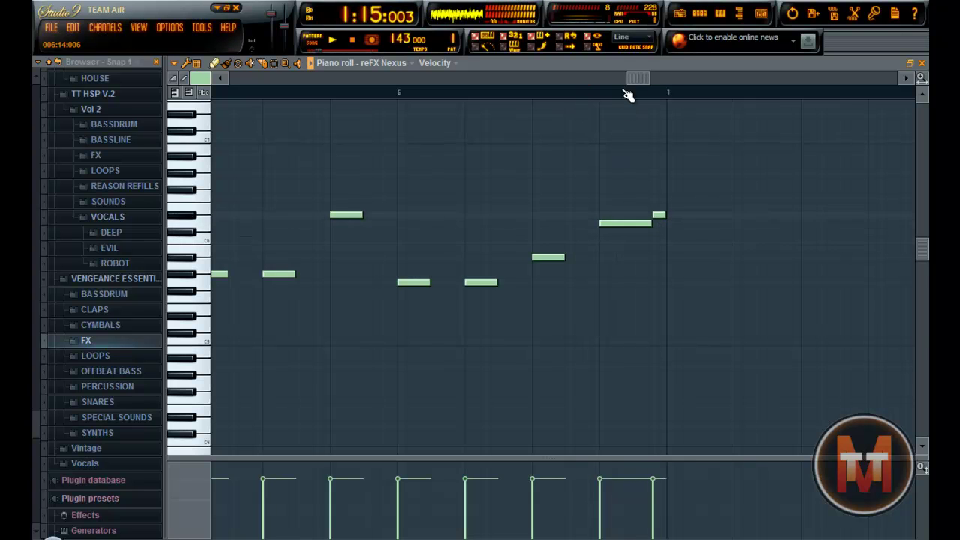
# Play the melody from the start, following it through bars 4 and 5
pyautogui.hscroll(-5, 558, 95)
pyautogui.hscroll(3, 519, 128)
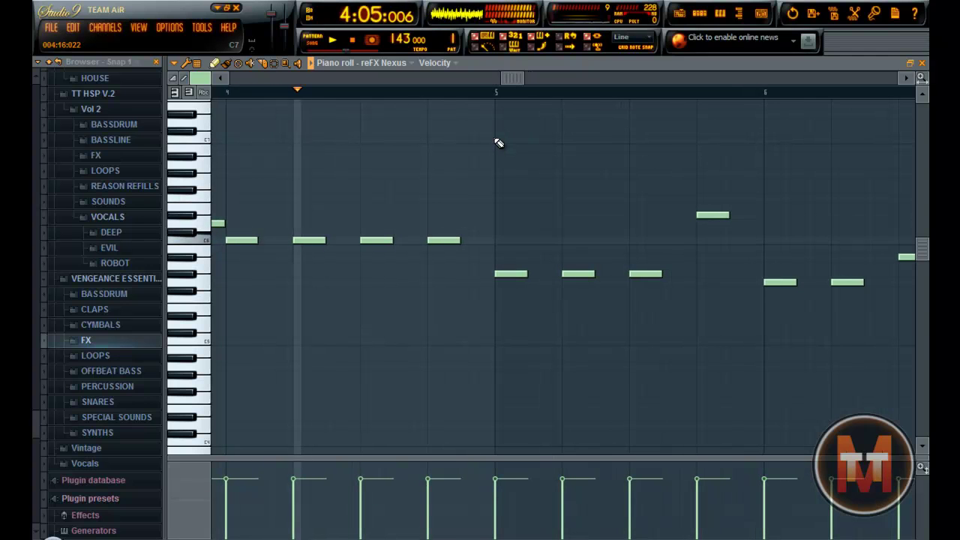
pyautogui.press('space')
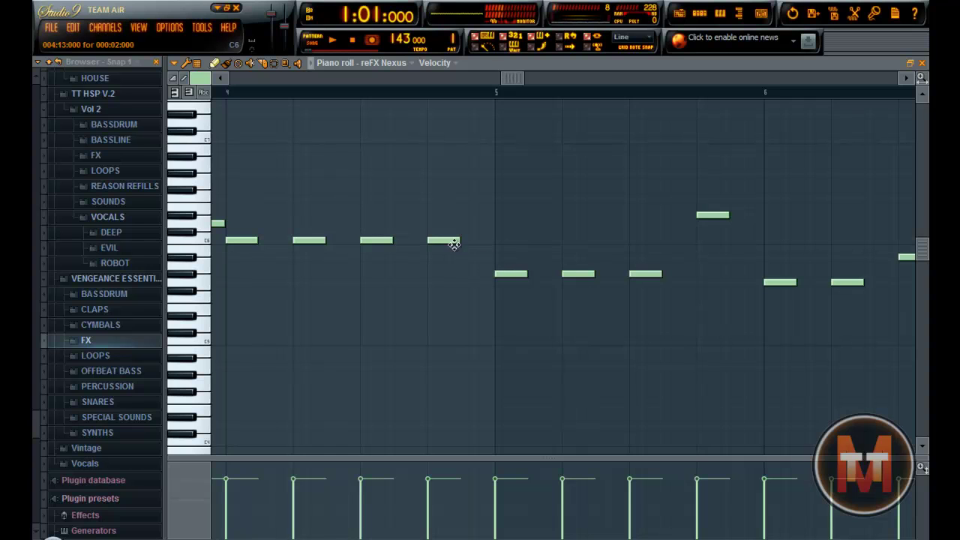
# Add a one-step A#5 note at 4:16, just before bar 5, and play the melody from the start
pyautogui.moveTo(470, 258); pyautogui.dragTo(495, 256)
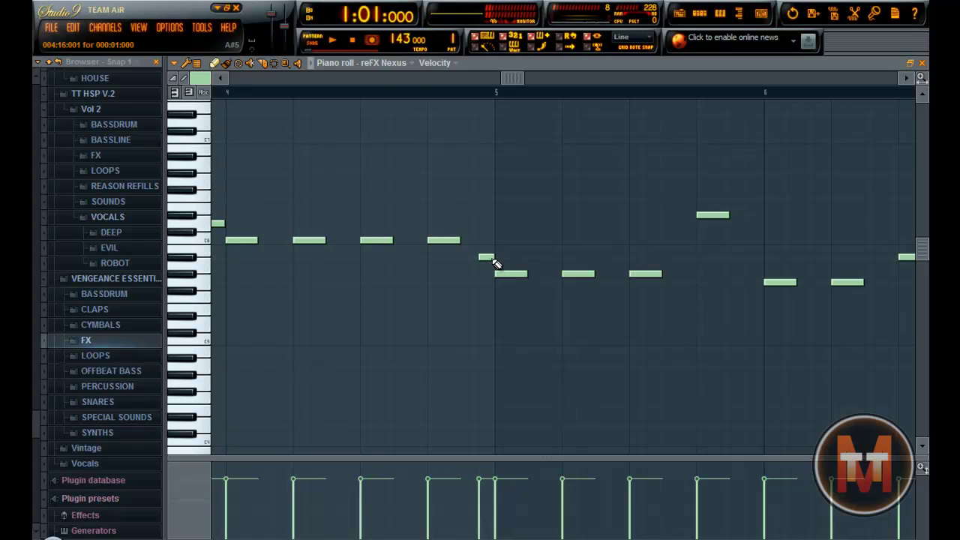
pyautogui.press('space')
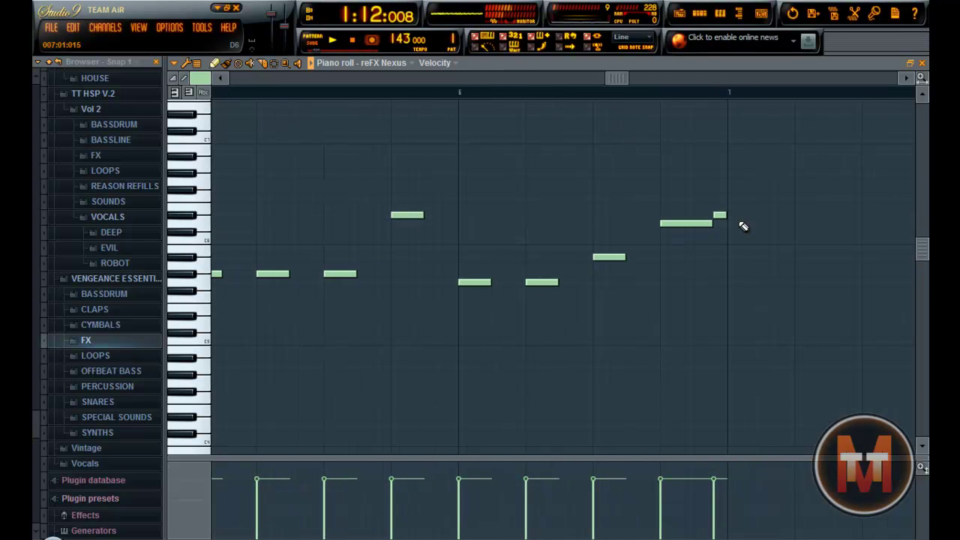
pyautogui.moveTo(618, 78); pyautogui.dragTo(348, 178)
pyautogui.click(922, 78)
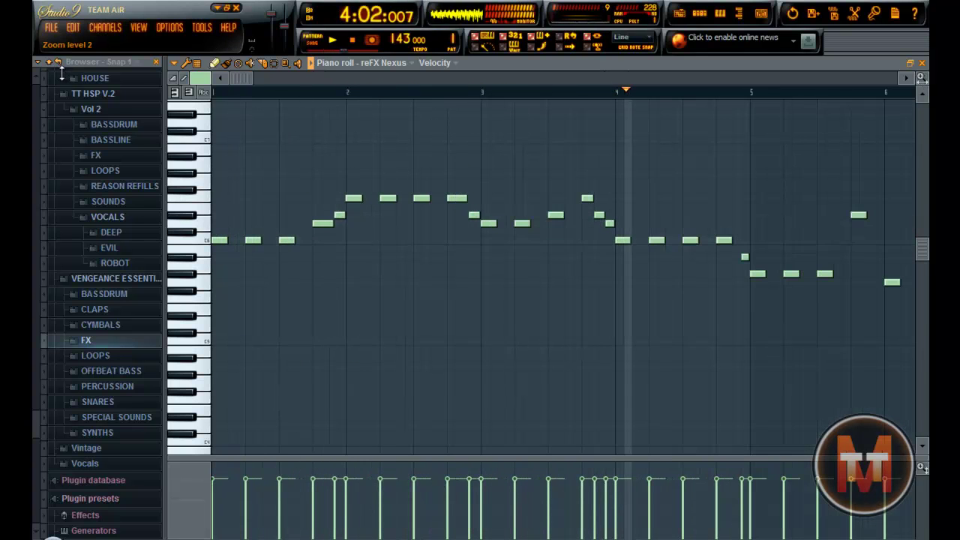
pyautogui.press('space')
pyautogui.scroll(2, 323, 231)
pyautogui.scroll(-2, 323, 231)
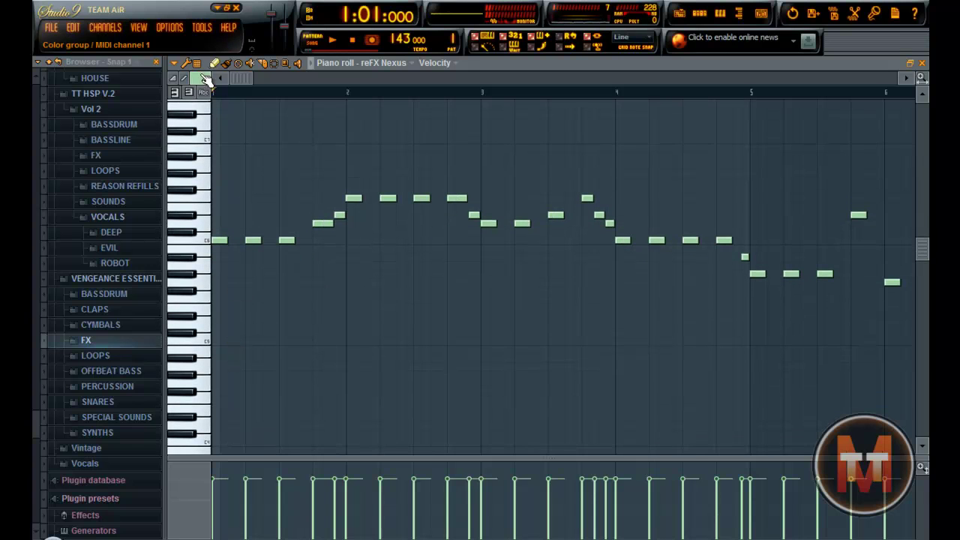
# Set the piano roll's grid snap to Line and try a C5 note on step 3 of bar 1, then delete it
pyautogui.scroll(2, 219, 320)
pyautogui.moveTo(245, 82); pyautogui.dragTo(240, 83)
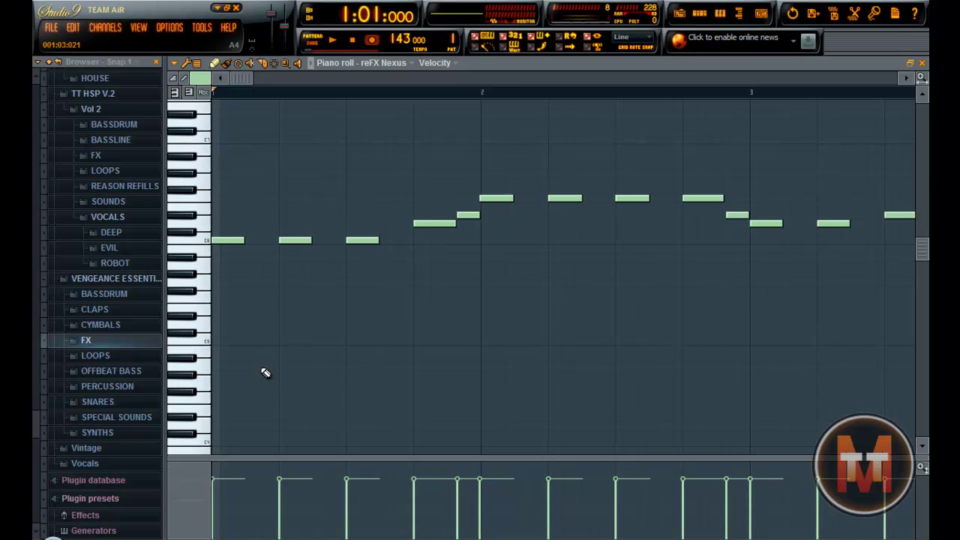
pyautogui.click(201, 77)
pyautogui.click(205, 96)
pyautogui.click(251, 341)
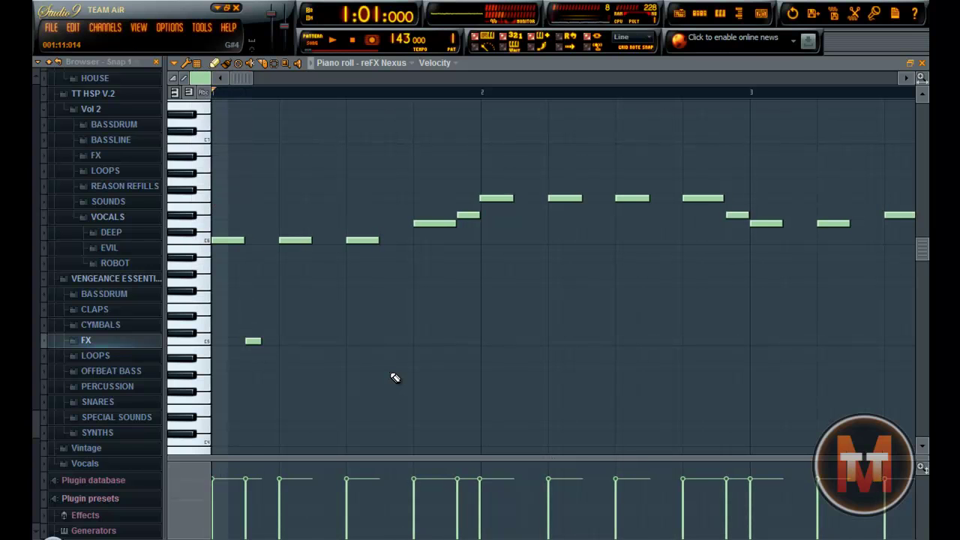
pyautogui.click(265, 342)
pyautogui.rightClick(270, 341)
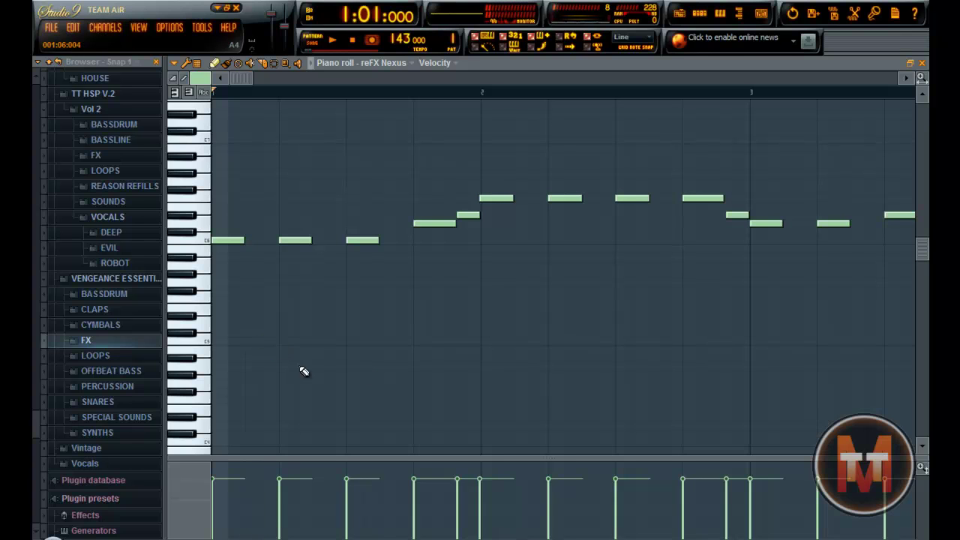
# Audition piano keys between C6 and C4 to choose a pitch for the low notes
pyautogui.moveTo(921, 78); pyautogui.dragTo(62, 80)
pyautogui.click(203, 242)
pyautogui.click(206, 404)
pyautogui.click(204, 441)
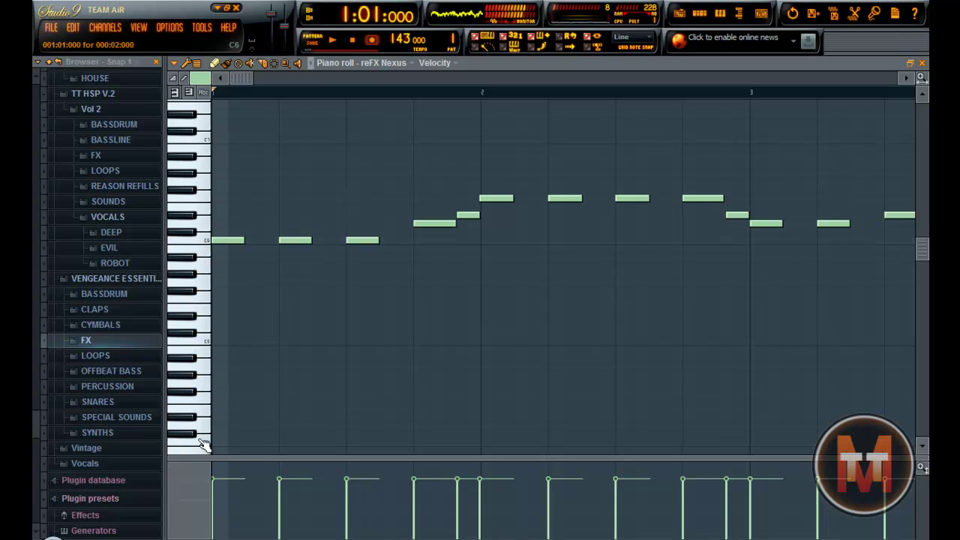
pyautogui.click(203, 403)
pyautogui.click(203, 388)
pyautogui.click(203, 346)
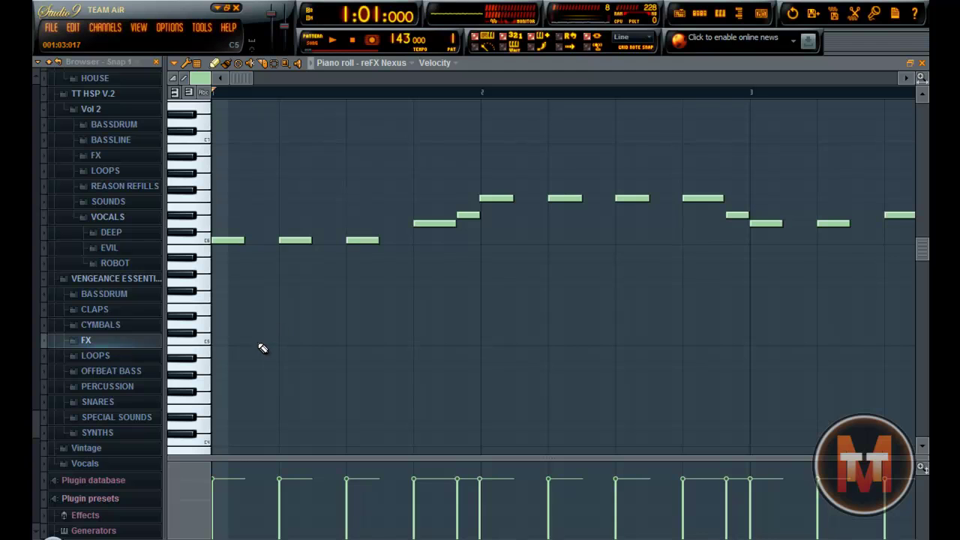
# Try a one-step C4 note on step 4 of bar 1, just before the second C6 note, and play it
pyautogui.press('space')
pyautogui.press('space')
pyautogui.click(267, 442)
pyautogui.moveTo(271, 442)
pyautogui.mouseDown()
pyautogui.moveTo(255, 442)
pyautogui.moveTo(266, 443)
pyautogui.mouseUp()
pyautogui.press('space')
pyautogui.press('space')
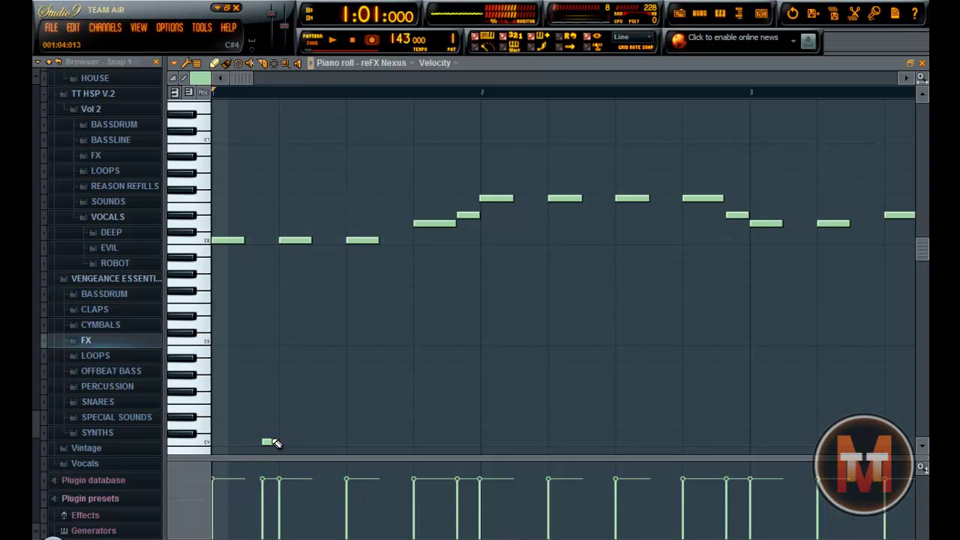
# With the grid snap at (none), try the C4 note at a length of 0:01:012, shifting its start to 1:03:000 and 1:03:023
pyautogui.click(207, 78)
pyautogui.click(212, 128)
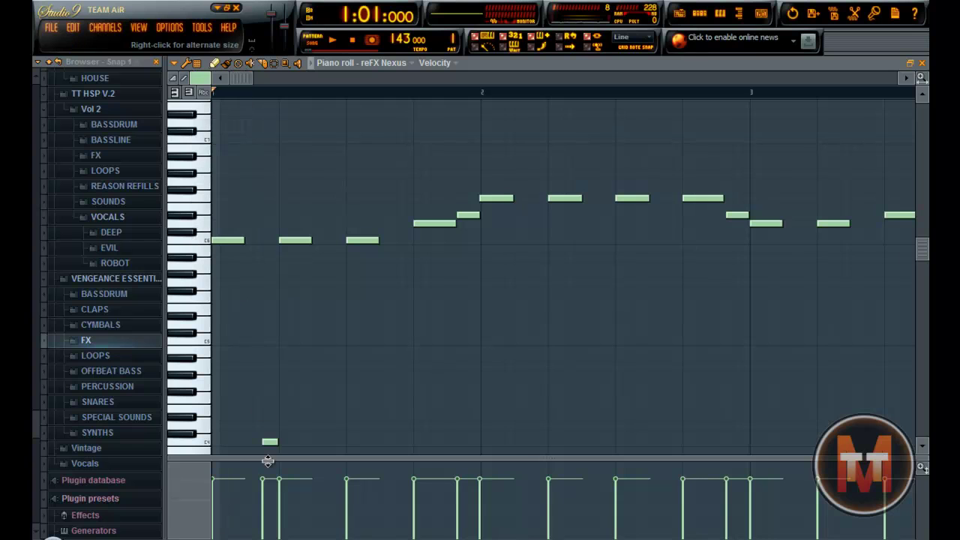
pyautogui.moveTo(267, 443); pyautogui.dragTo(258, 445)
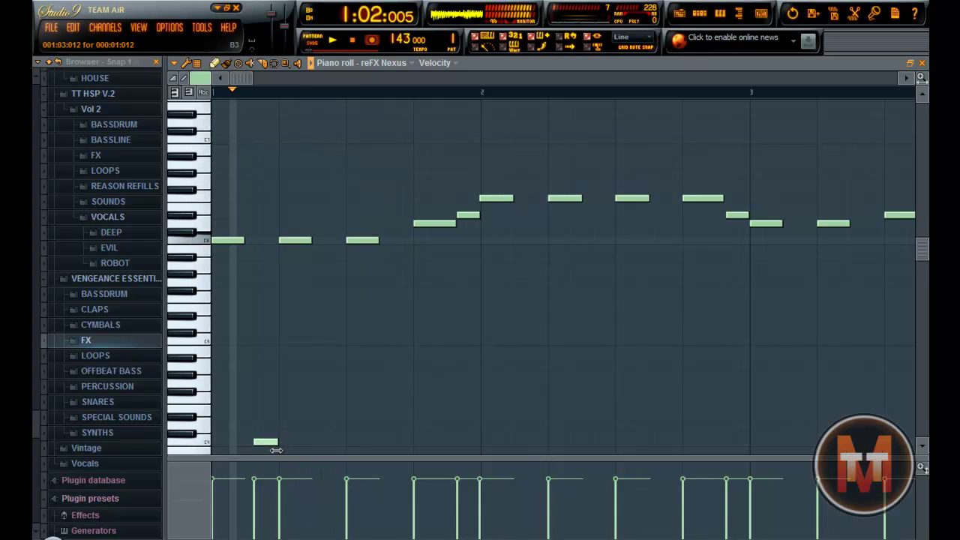
pyautogui.moveTo(259, 443); pyautogui.dragTo(251, 443)
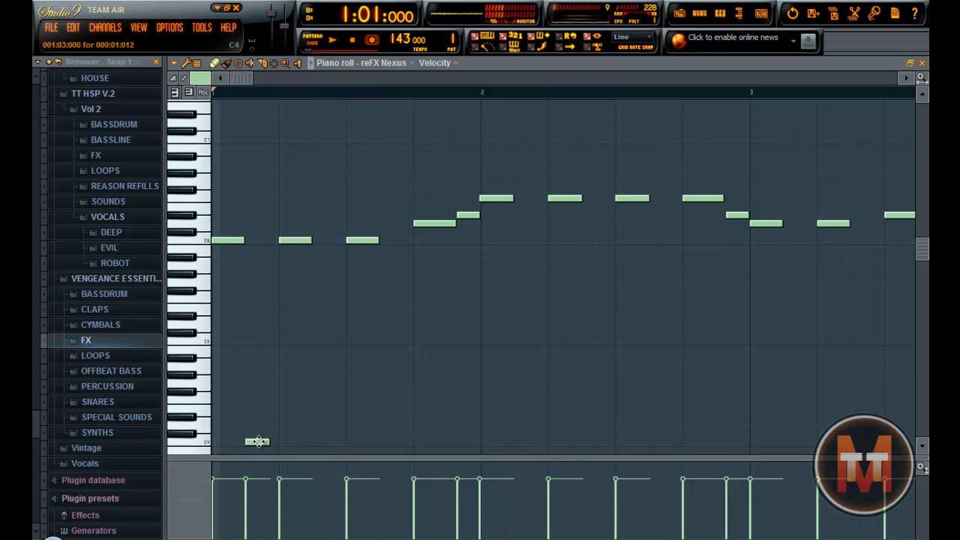
pyautogui.moveTo(258, 441); pyautogui.dragTo(274, 442)
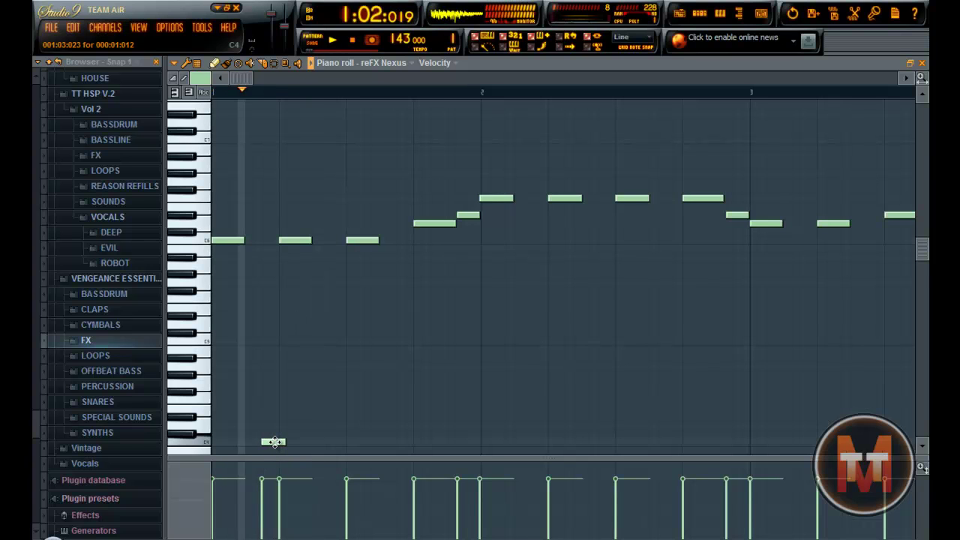
pyautogui.press('space')
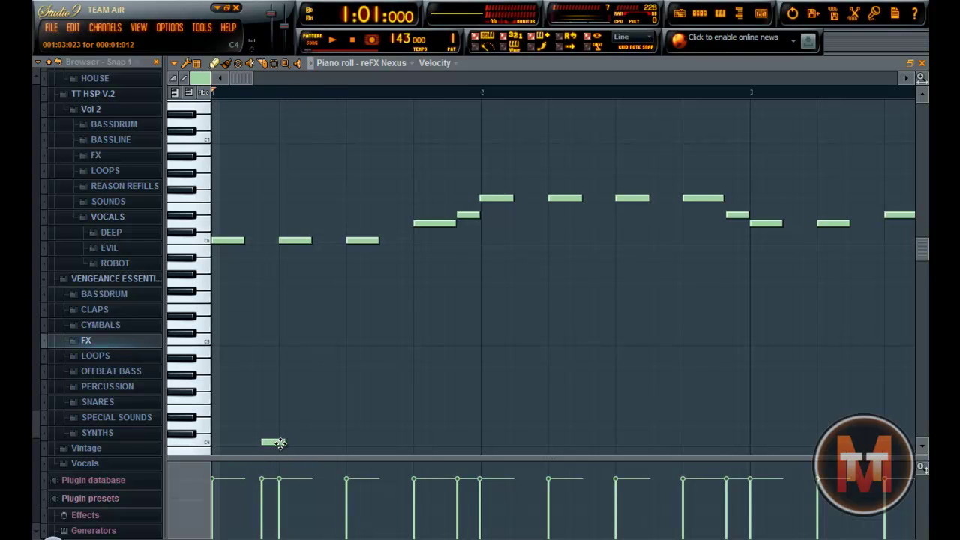
# Try a second short C4 note just before the third C6 note of bar 1 and play the pattern
pyautogui.click(325, 442)
pyautogui.press('space')
pyautogui.moveTo(330, 443); pyautogui.dragTo(335, 445)
pyautogui.press('space')
pyautogui.scroll(-2, 357, 402)
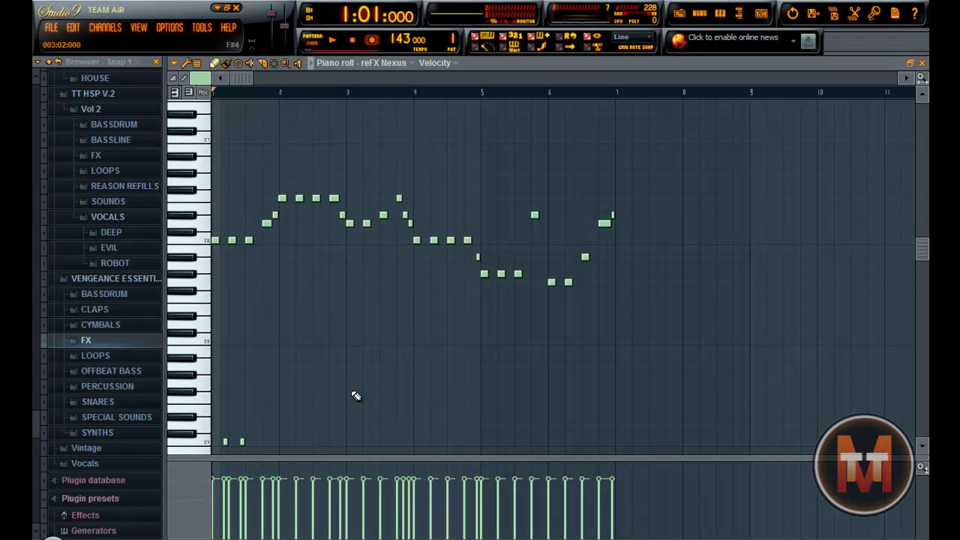
pyautogui.scroll(2, 502, 338)
pyautogui.moveTo(921, 78); pyautogui.dragTo(65, 78)
pyautogui.moveTo(522, 75); pyautogui.dragTo(65, 278)
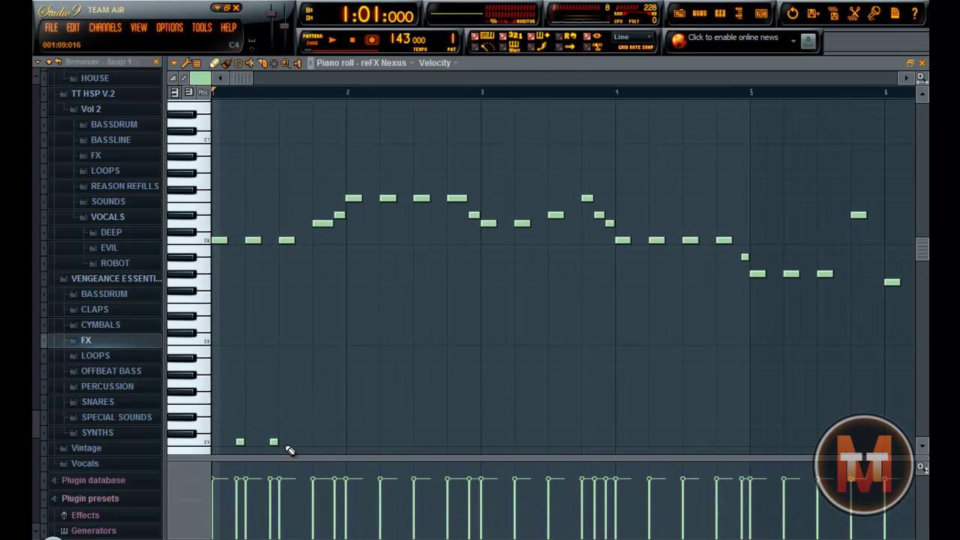
# Set the grid snap to Line and place four two-step C4 notes on steps 3, 7, 11 and 15 of bar 1, playing them
pyautogui.click(199, 78)
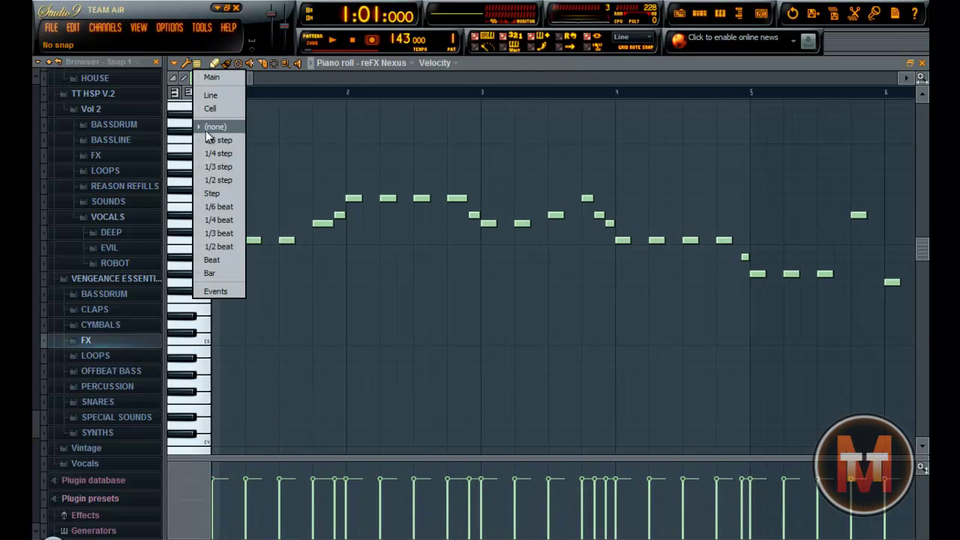
pyautogui.click(204, 94)
pyautogui.click(232, 442)
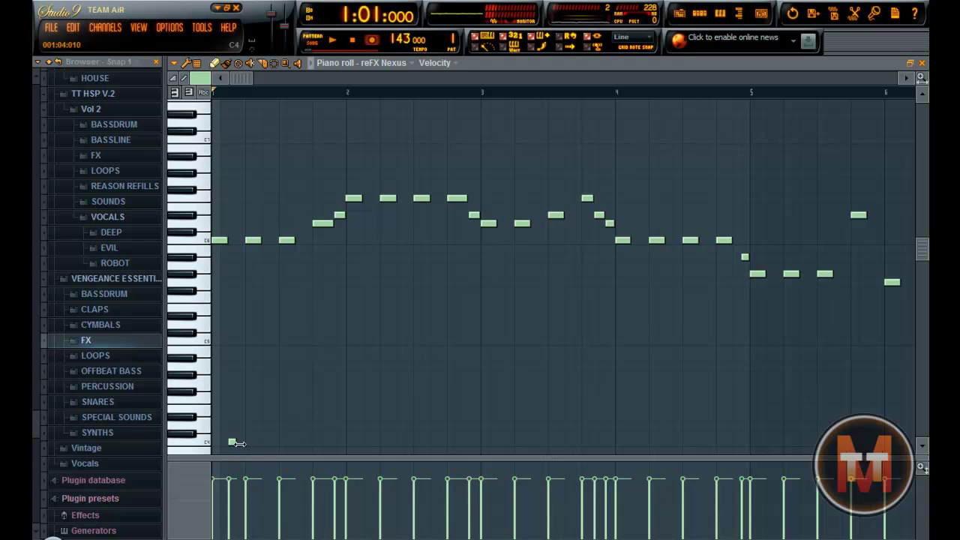
pyautogui.click(267, 442)
pyautogui.click(298, 443)
pyautogui.press('space')
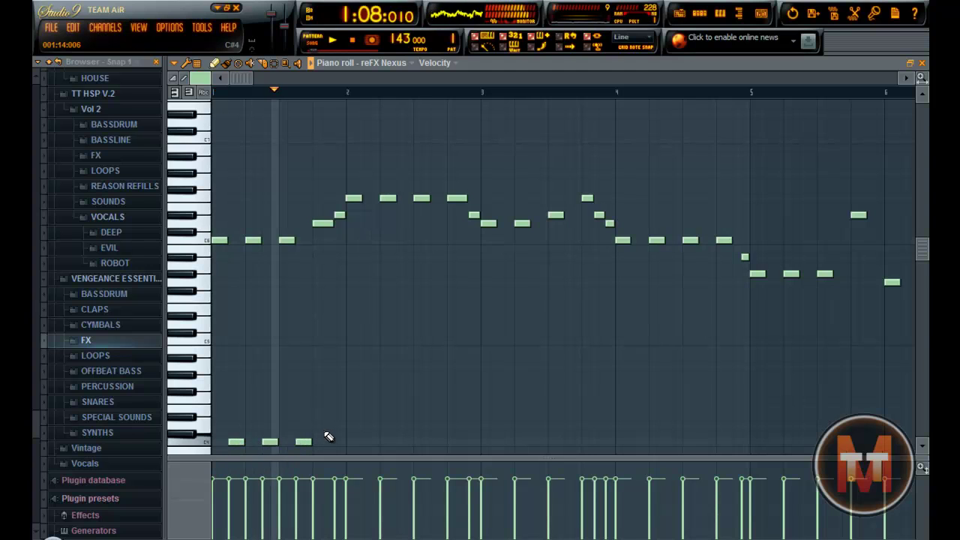
pyautogui.press('space')
pyautogui.click(337, 443)
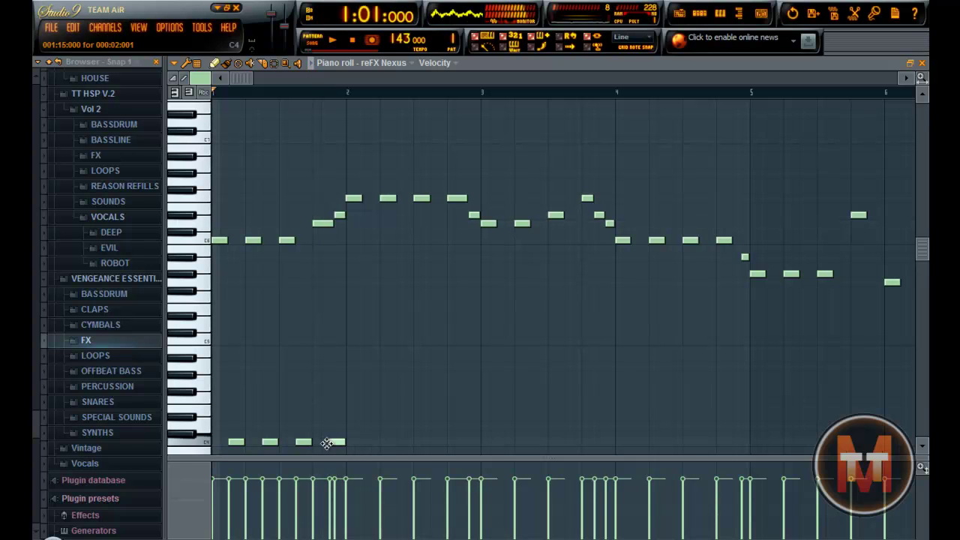
pyautogui.click(356, 418)
pyautogui.rightClick(362, 418)
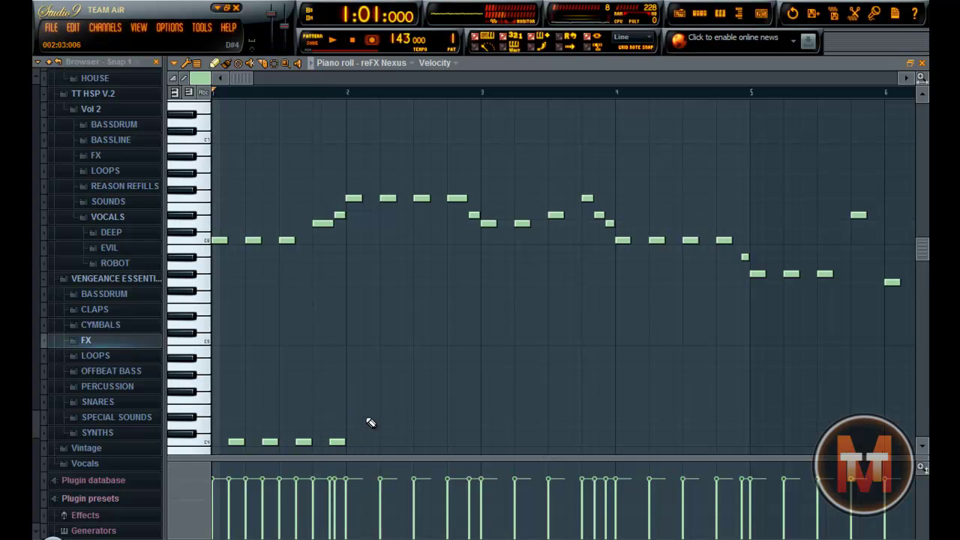